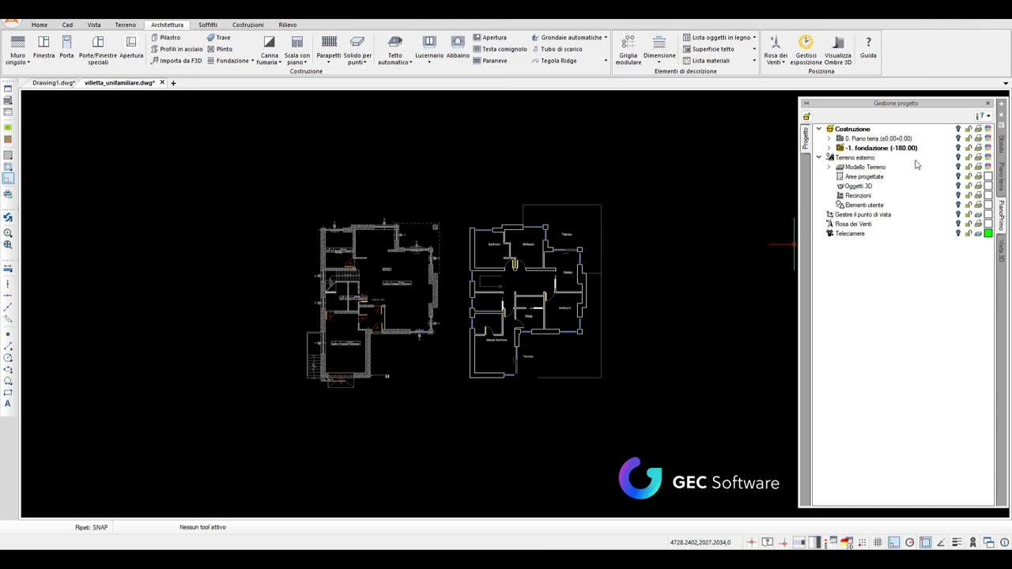
# Activate level 0. Piano terra and expand its node to list its layers.
pyautogui.click(1001, 189)
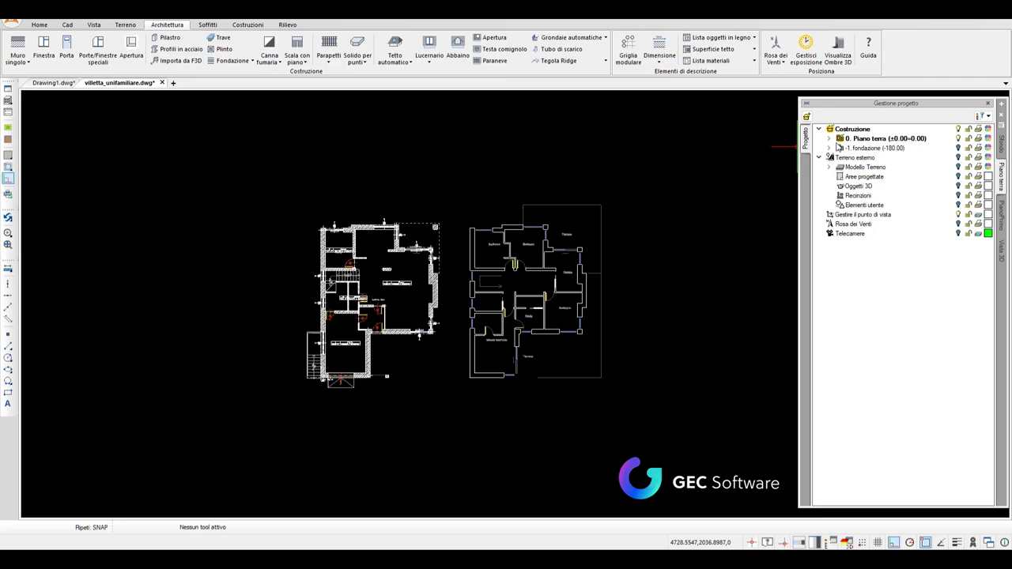
pyautogui.click(830, 138)
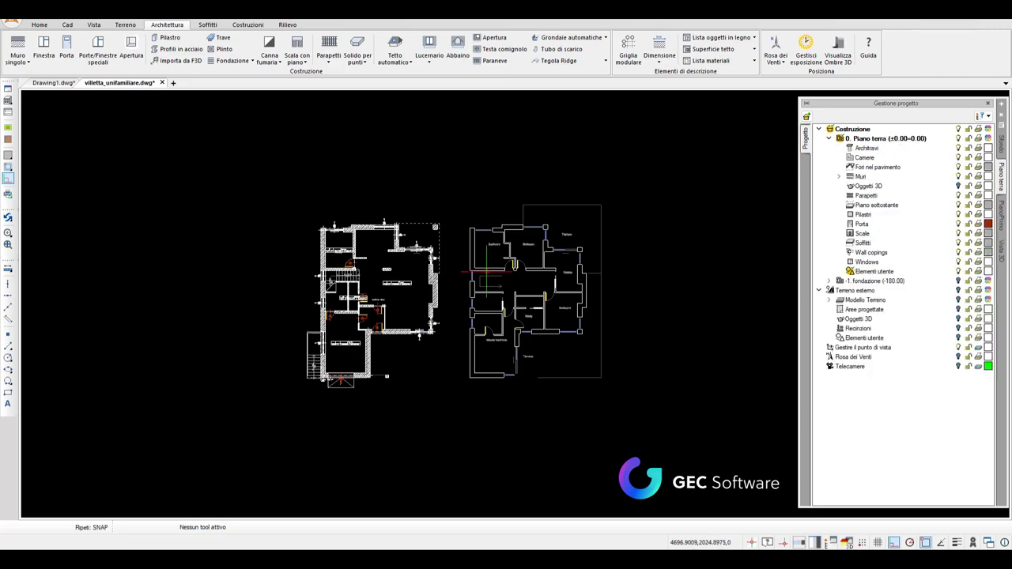
pyautogui.scroll(3, 352, 316)
pyautogui.scroll(-1, 352, 316)
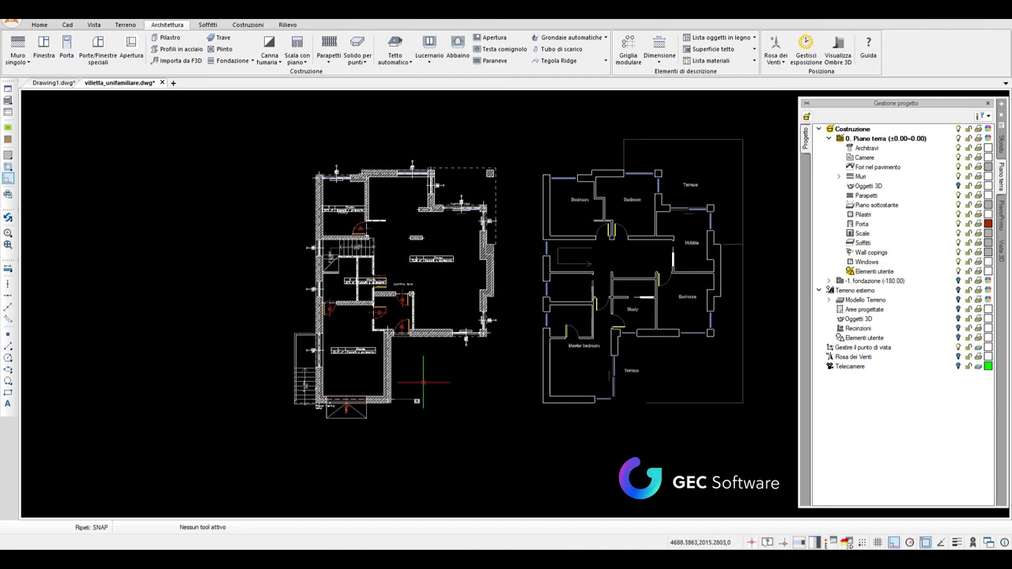
pyautogui.scroll(-2, 479, 392)
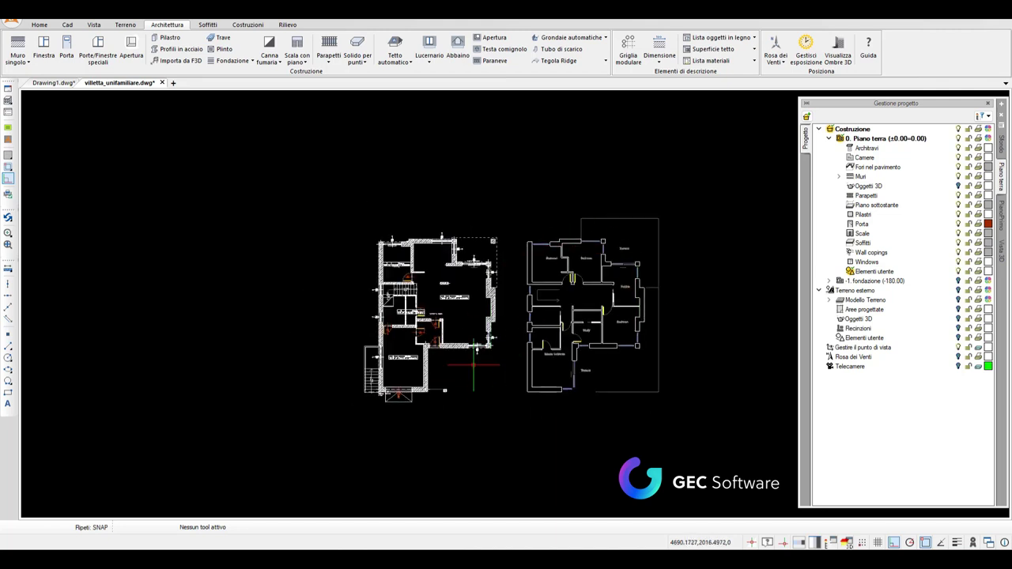
# Set the Piano terra view's detail level to Alto in its view properties.
pyautogui.rightClick(1004, 180)
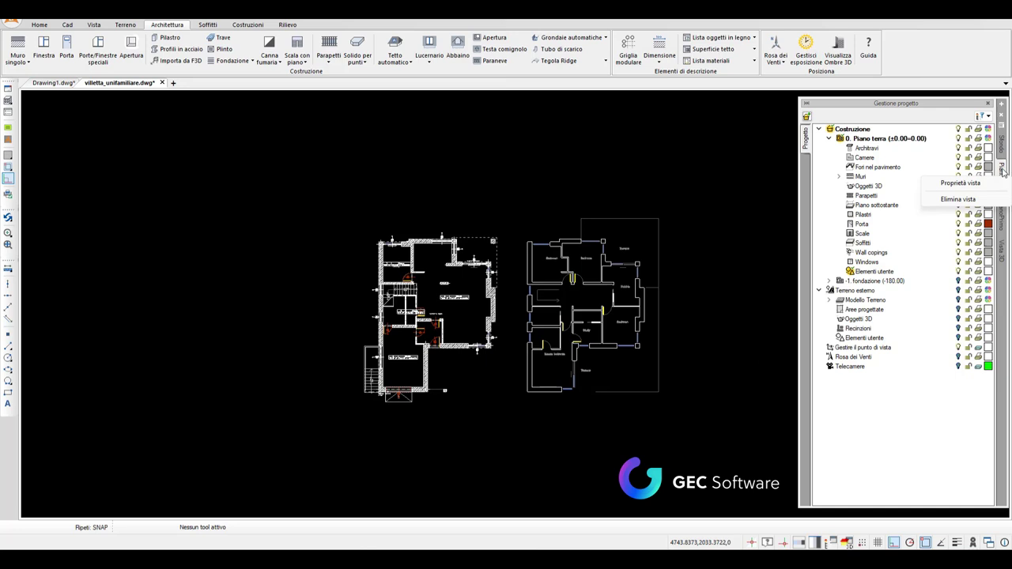
pyautogui.click(961, 183)
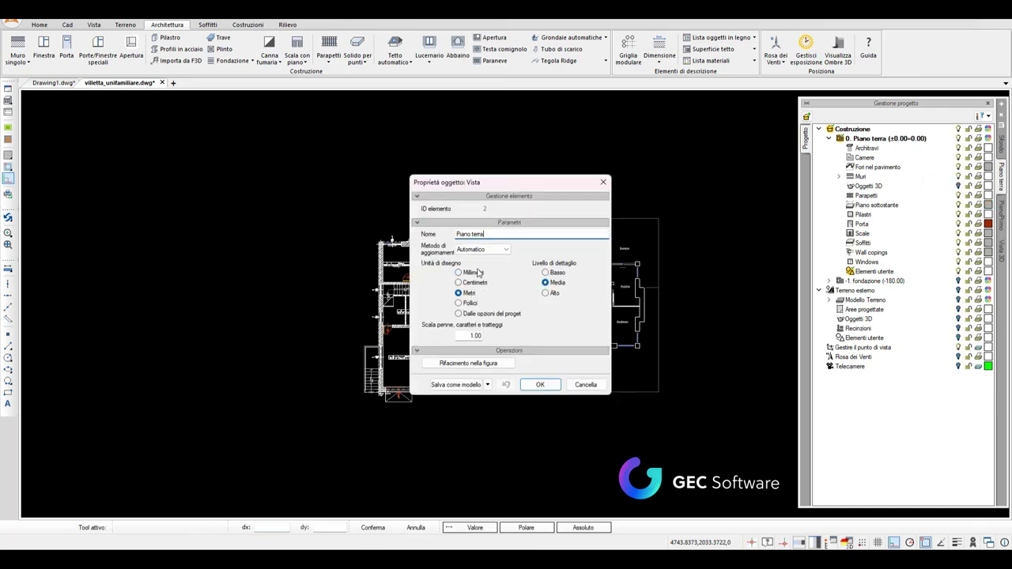
pyautogui.click(554, 294)
pyautogui.click(544, 385)
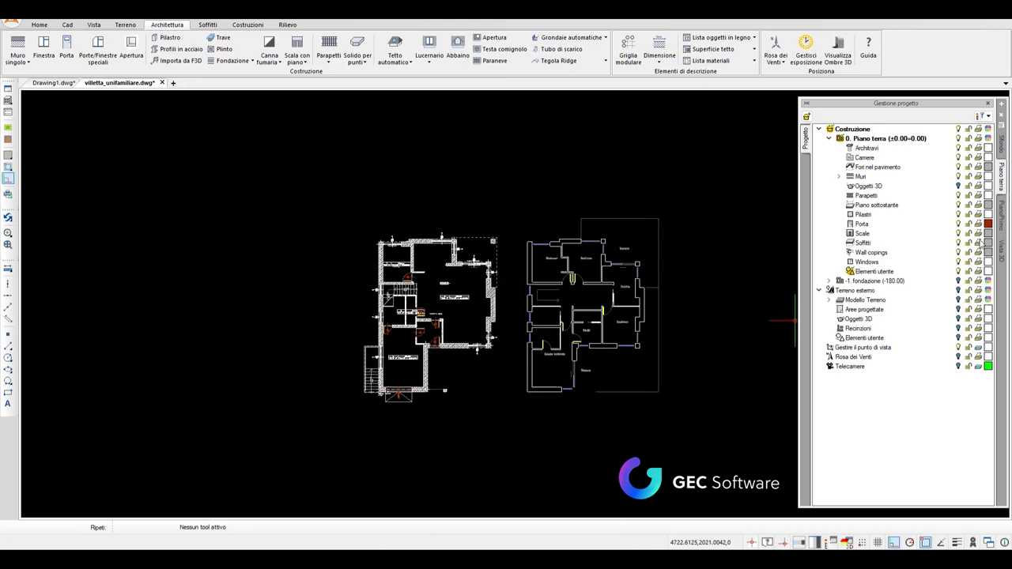
# Raise the PianoPrimo view's detail level from Media to Alto.
pyautogui.rightClick(1000, 218)
pyautogui.click(945, 221)
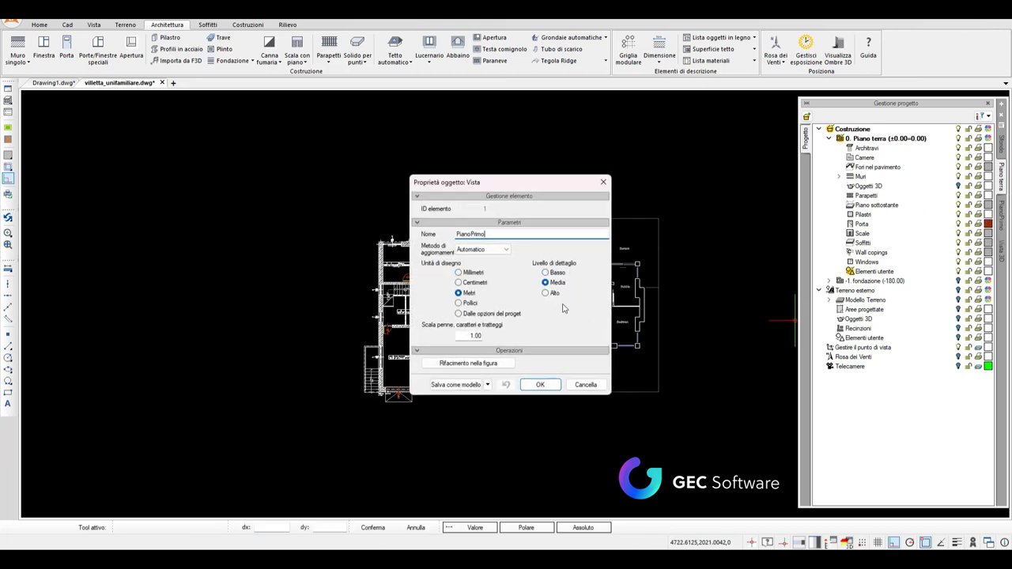
pyautogui.click(548, 294)
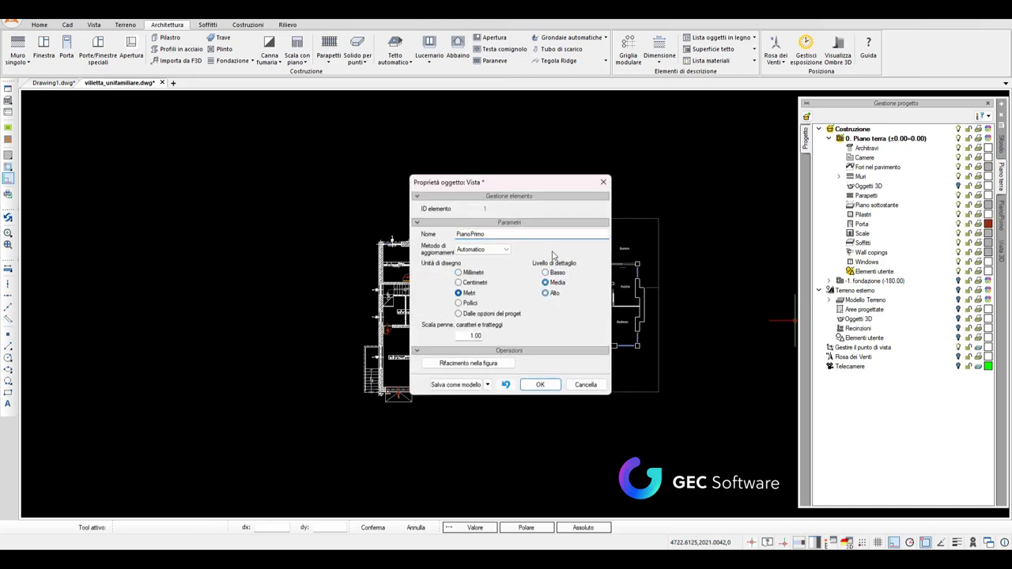
pyautogui.click(540, 385)
pyautogui.scroll(2, 360, 295)
pyautogui.scroll(2, 360, 295)
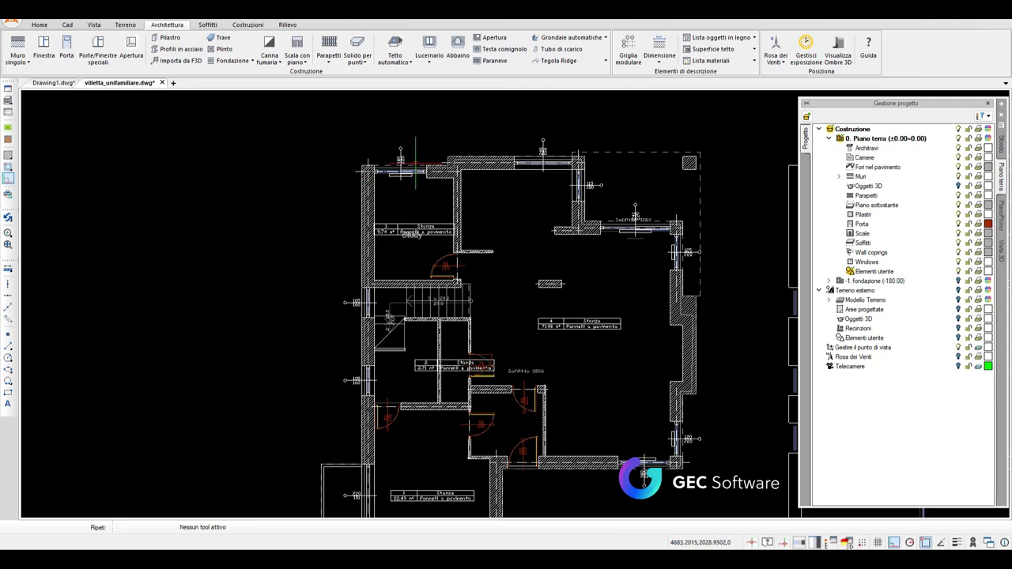
pyautogui.scroll(-2, 411, 169)
pyautogui.scroll(-2, 411, 168)
pyautogui.moveTo(565, 234); pyautogui.dragTo(400, 239, button='middle')
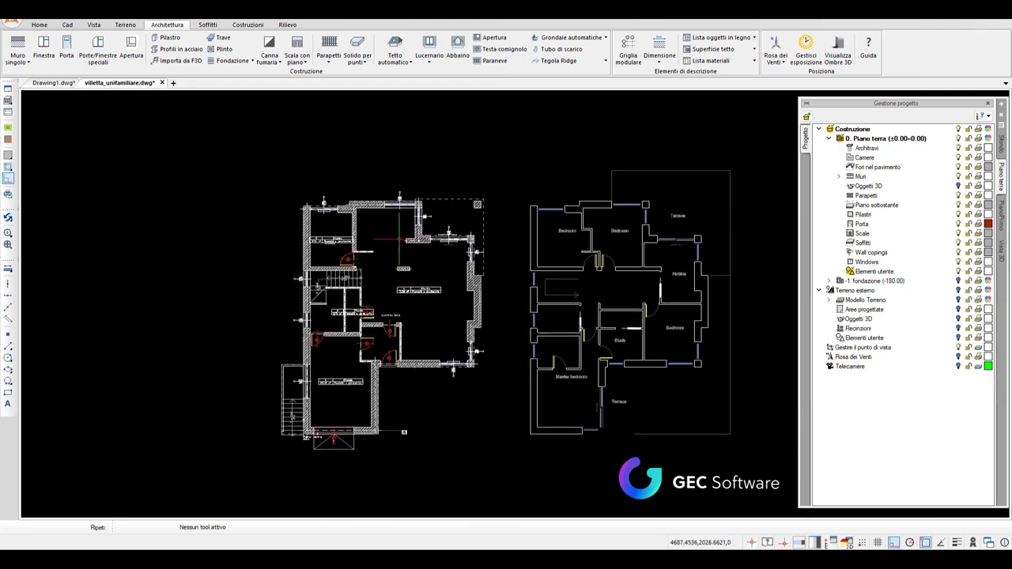
# Show the print layout from the Home tab and select its sheet frame.
pyautogui.click(39, 24)
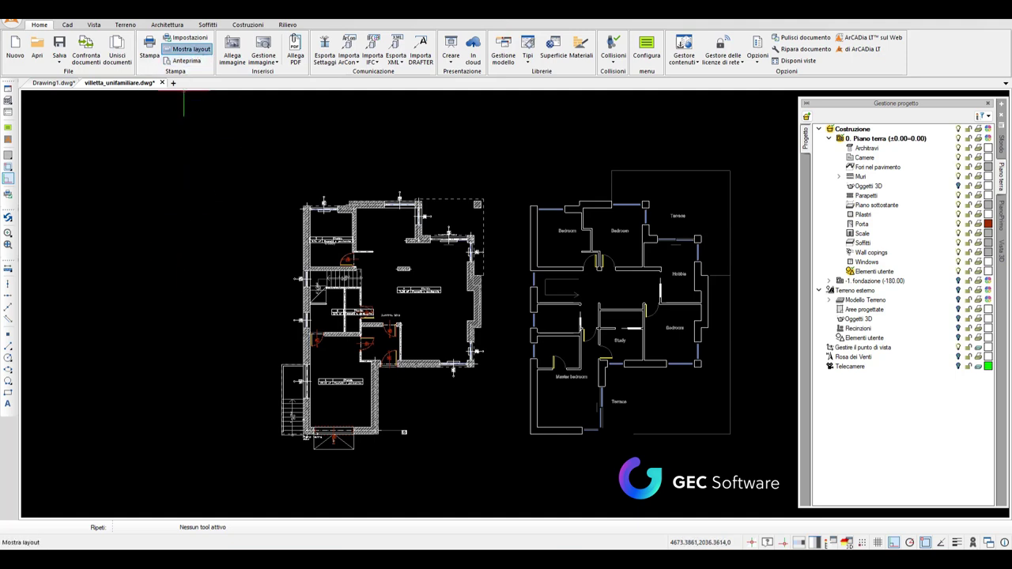
pyautogui.scroll(5, 234, 258)
pyautogui.scroll(-2, 264, 301)
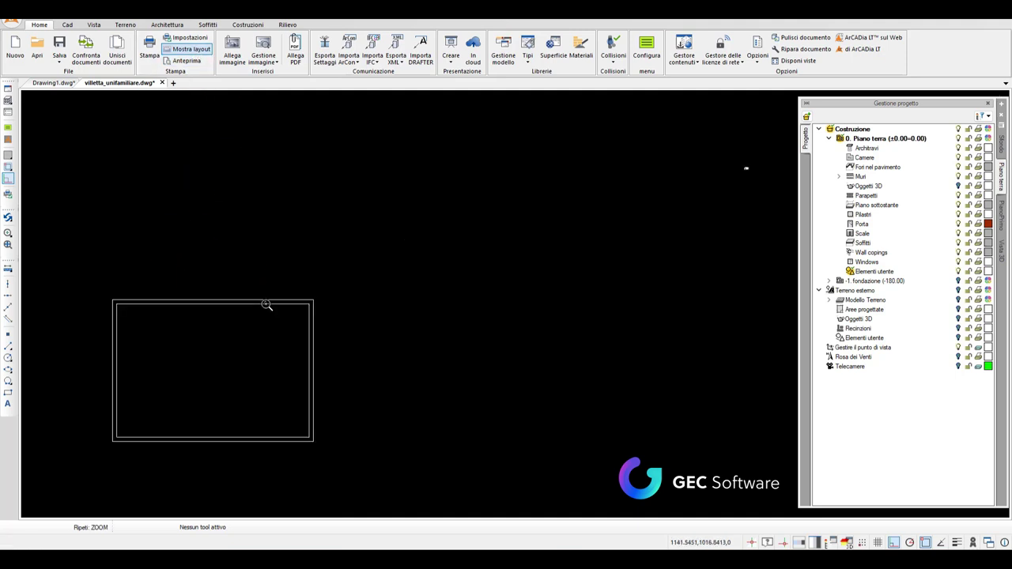
pyautogui.scroll(-2, 265, 300)
pyautogui.click(221, 305)
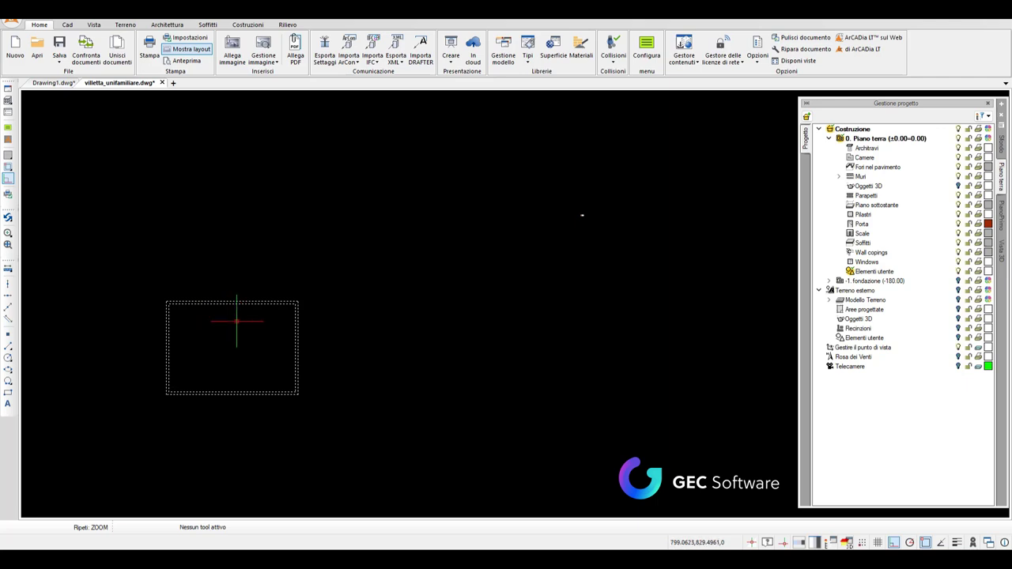
pyautogui.scroll(3, 585, 219)
pyautogui.scroll(-2, 587, 219)
pyautogui.scroll(-1, 587, 219)
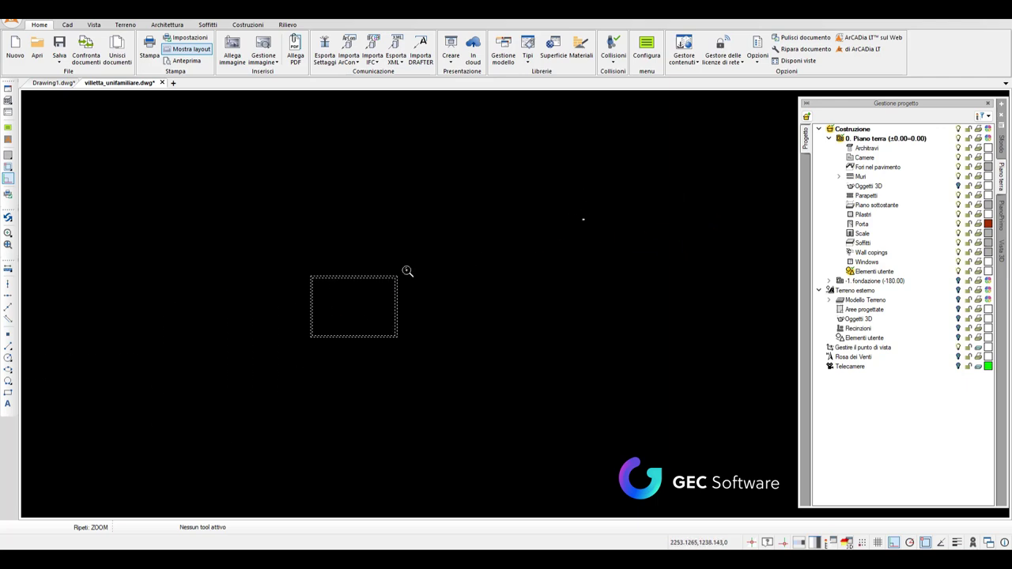
# Drag the layout frame up and to the right.
pyautogui.moveTo(355, 278)
pyautogui.mouseDown()
pyautogui.moveTo(582, 238)
pyautogui.moveTo(585, 190)
pyautogui.moveTo(584, 220)
pyautogui.mouseUp()
pyautogui.scroll(4, 582, 223)
pyautogui.scroll(2, 572, 233)
pyautogui.scroll(3, 557, 224)
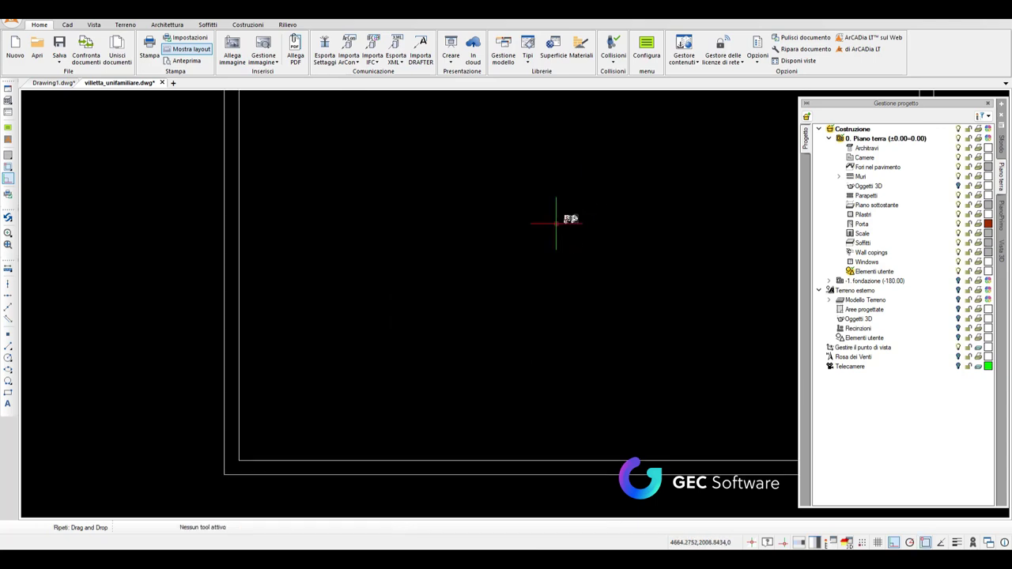
pyautogui.scroll(-5, 556, 222)
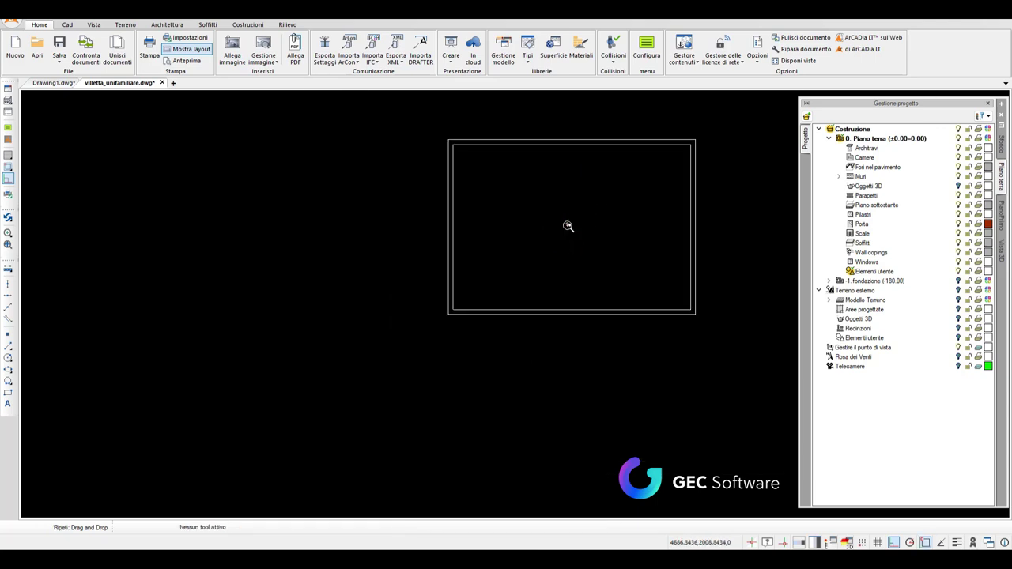
# Set printer to Adobe PDF, paper A0, scale 1:200 and drawing units to metres.
pyautogui.click(194, 49)
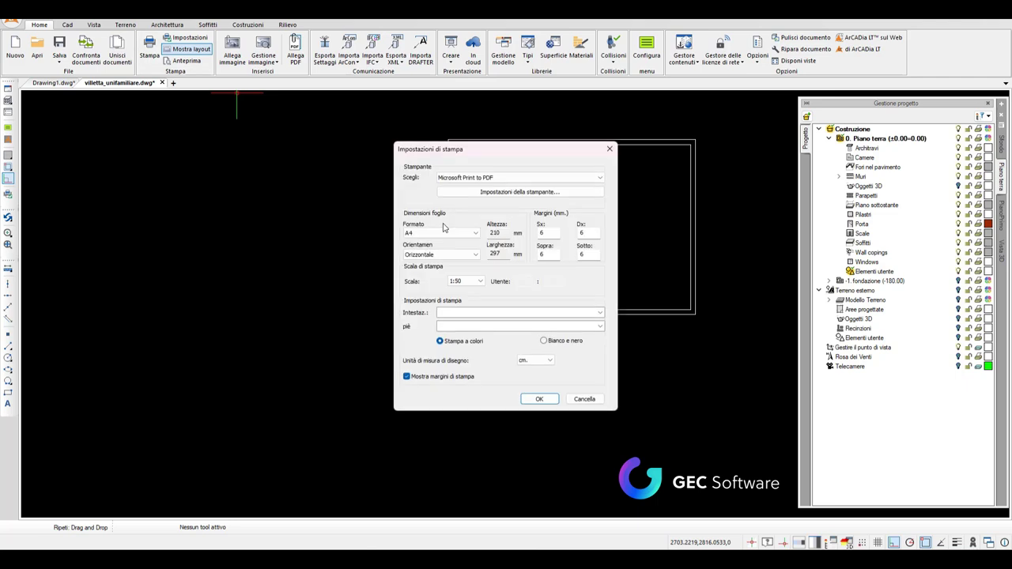
pyautogui.click(556, 179)
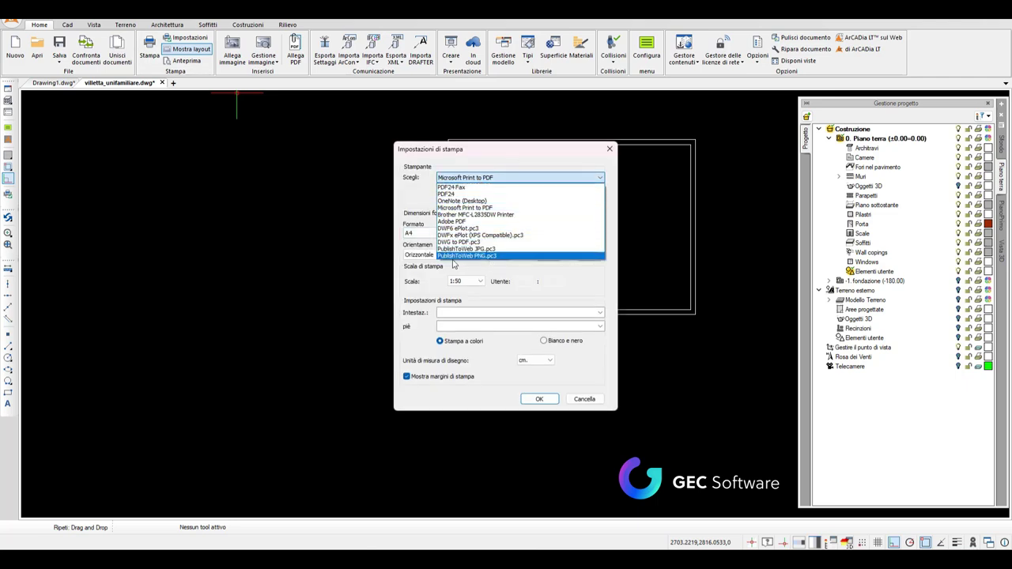
pyautogui.click(453, 222)
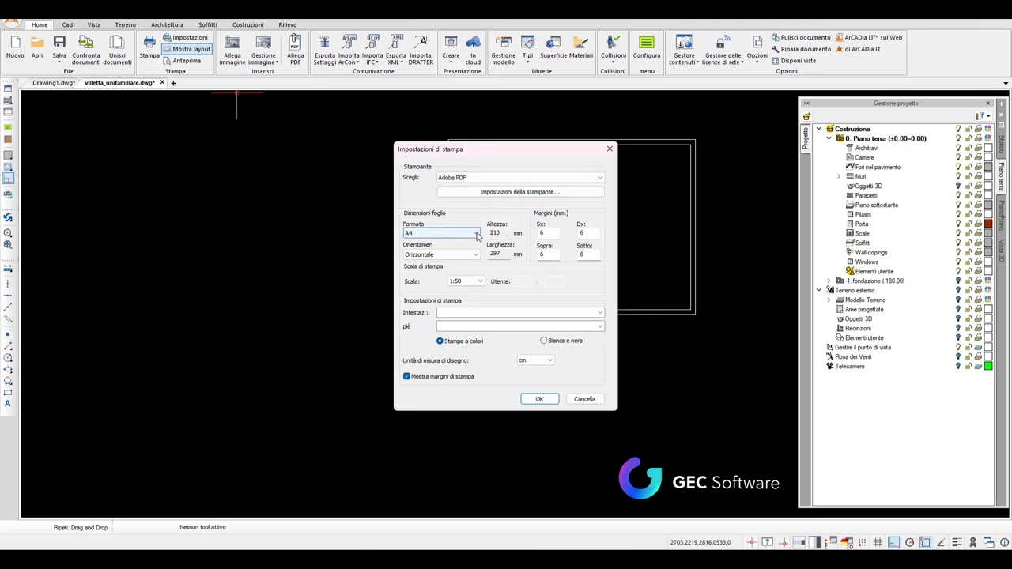
pyautogui.click(477, 234)
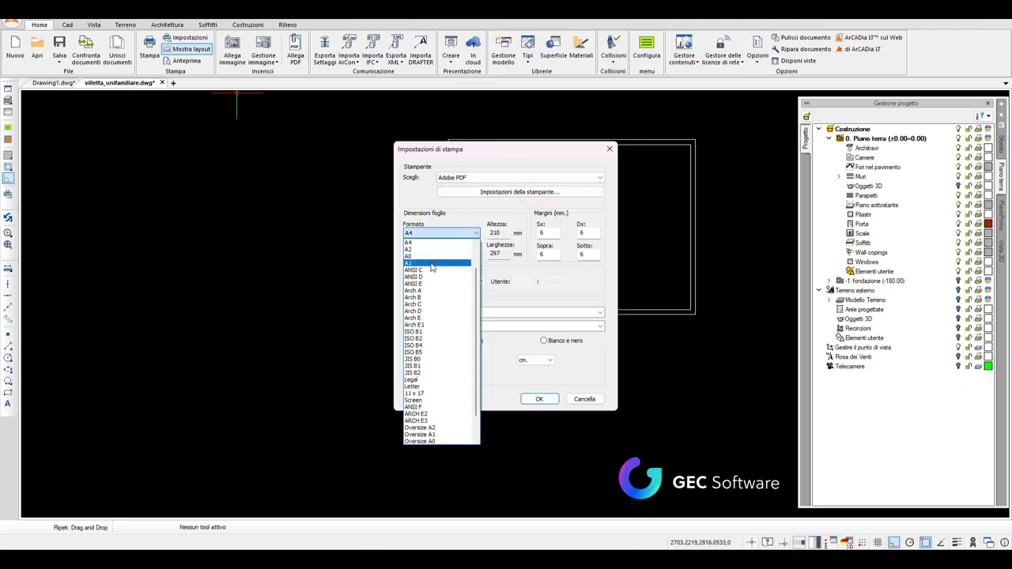
pyautogui.click(432, 256)
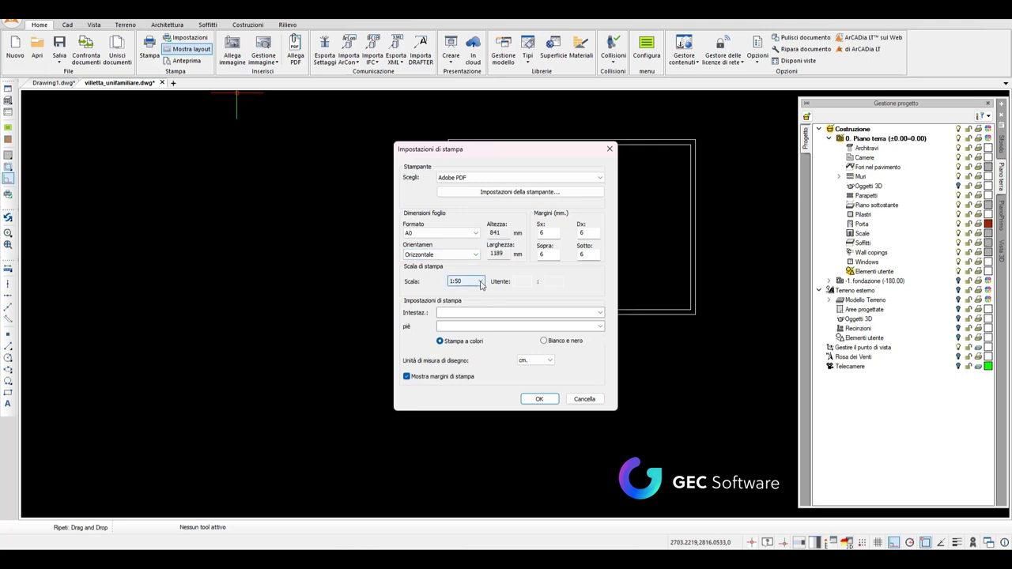
pyautogui.click(481, 284)
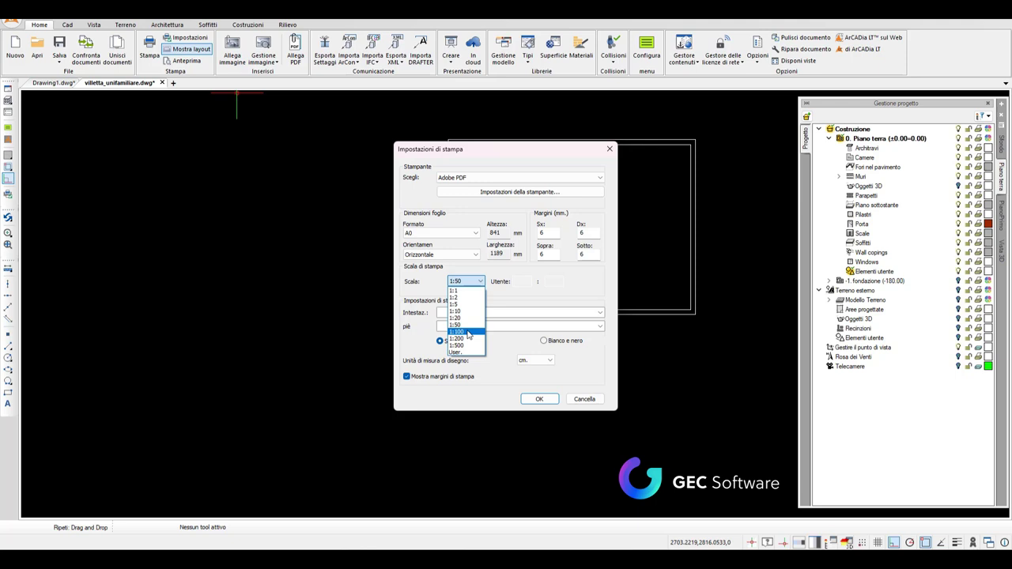
pyautogui.click(467, 338)
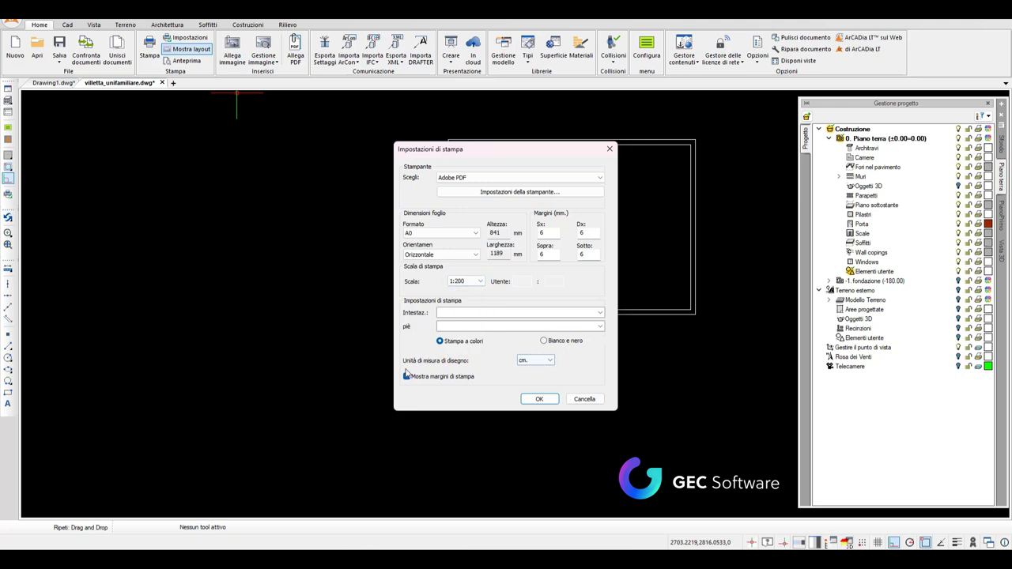
pyautogui.click(551, 362)
pyautogui.click(531, 384)
# Confirm the A0 print settings and drag the print frame onto both floor plans.
pyautogui.click(539, 399)
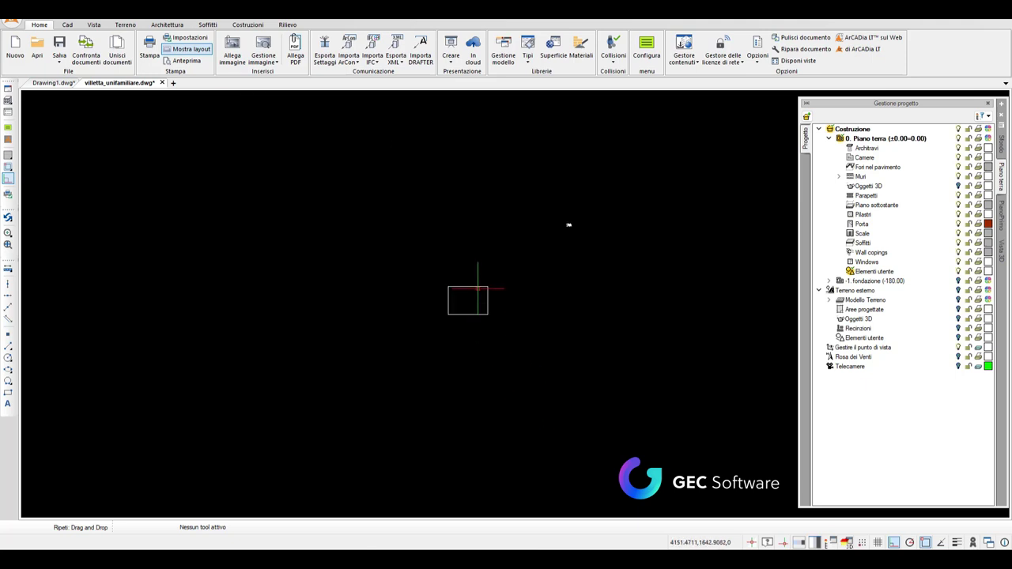
pyautogui.moveTo(470, 285); pyautogui.dragTo(570, 224)
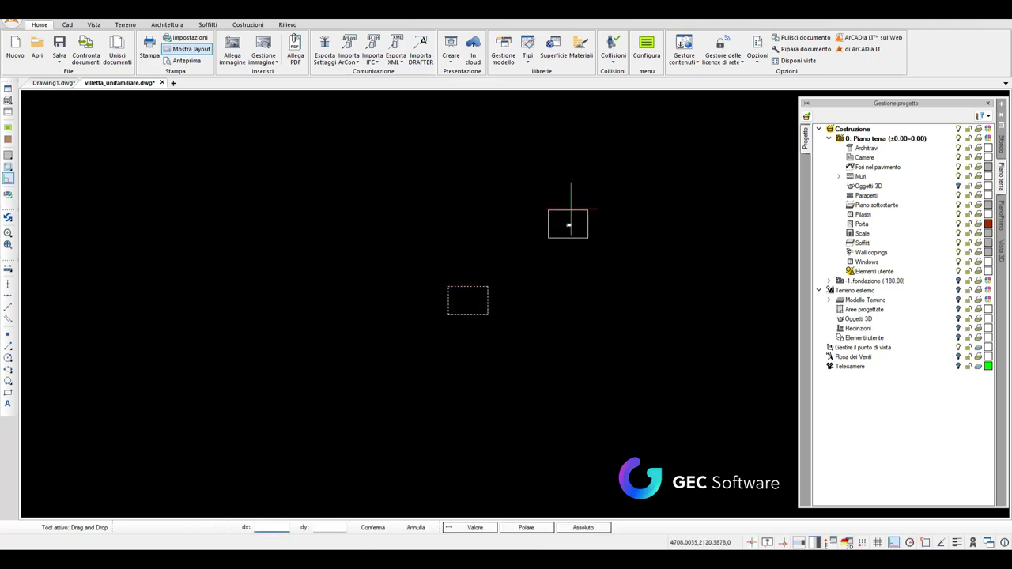
pyautogui.scroll(4, 570, 225)
pyautogui.scroll(3, 549, 227)
pyautogui.scroll(-2, 594, 163)
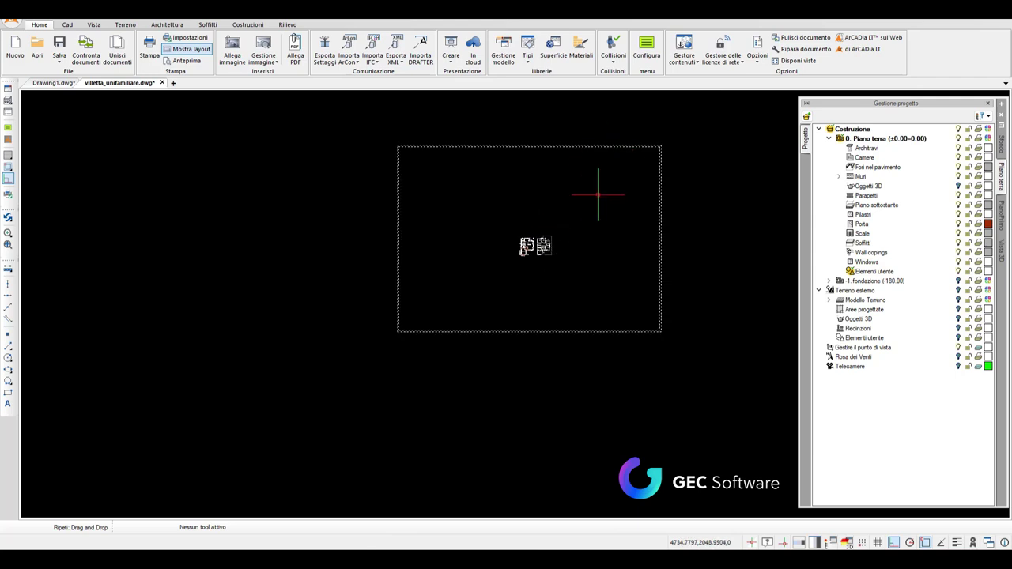
pyautogui.scroll(2, 544, 245)
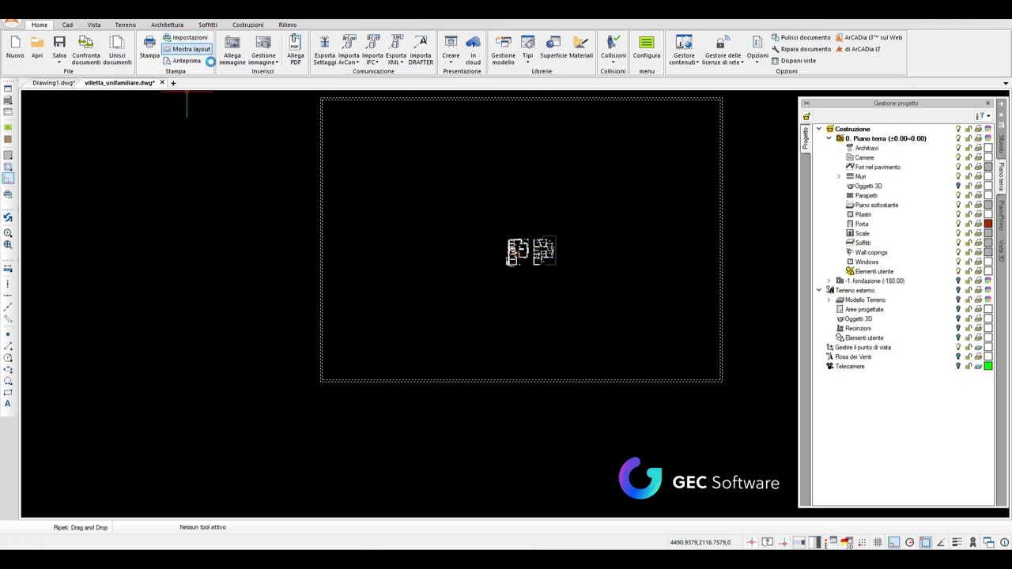
pyautogui.click(190, 37)
# Switch the sheet format to A4 with a 1:100 print scale and confirm.
pyautogui.click(441, 232)
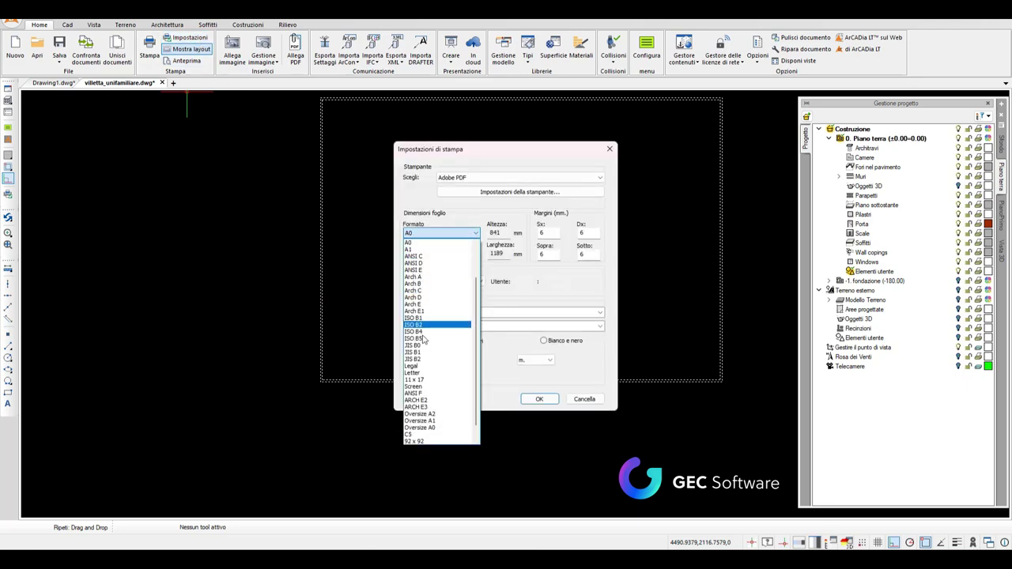
pyautogui.scroll(1, 427, 351)
pyautogui.scroll(1, 427, 348)
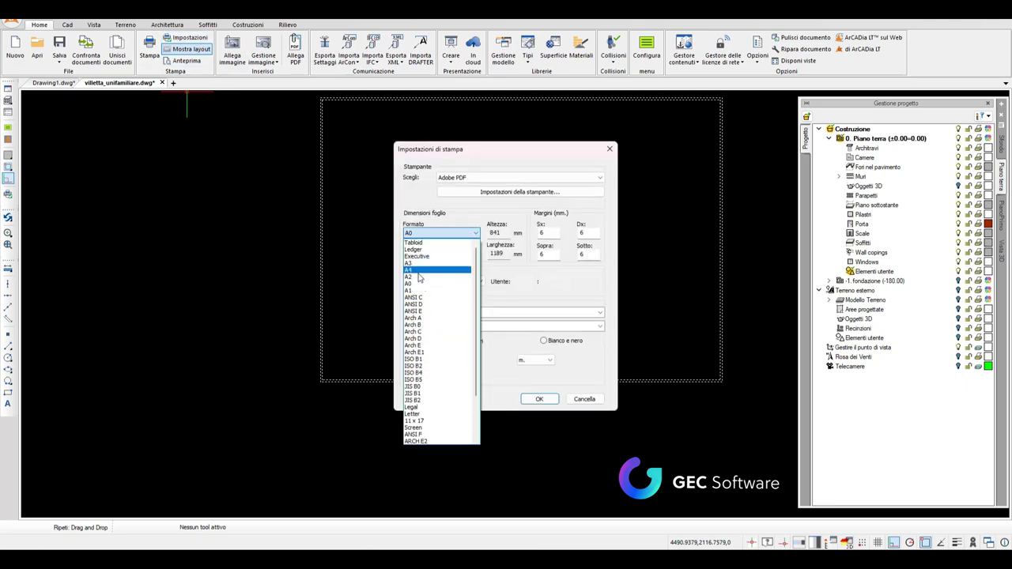
pyautogui.click(420, 273)
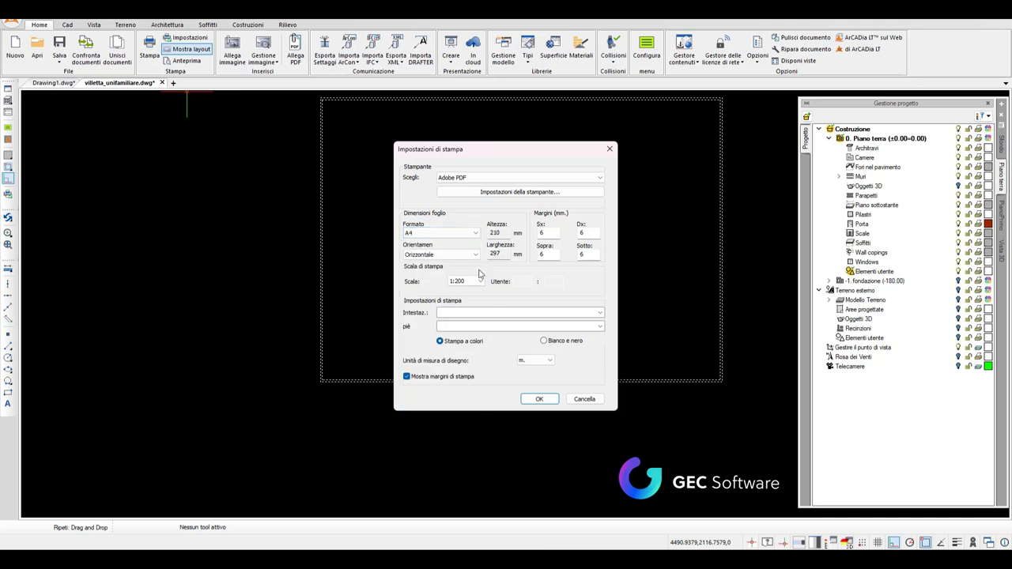
pyautogui.click(480, 282)
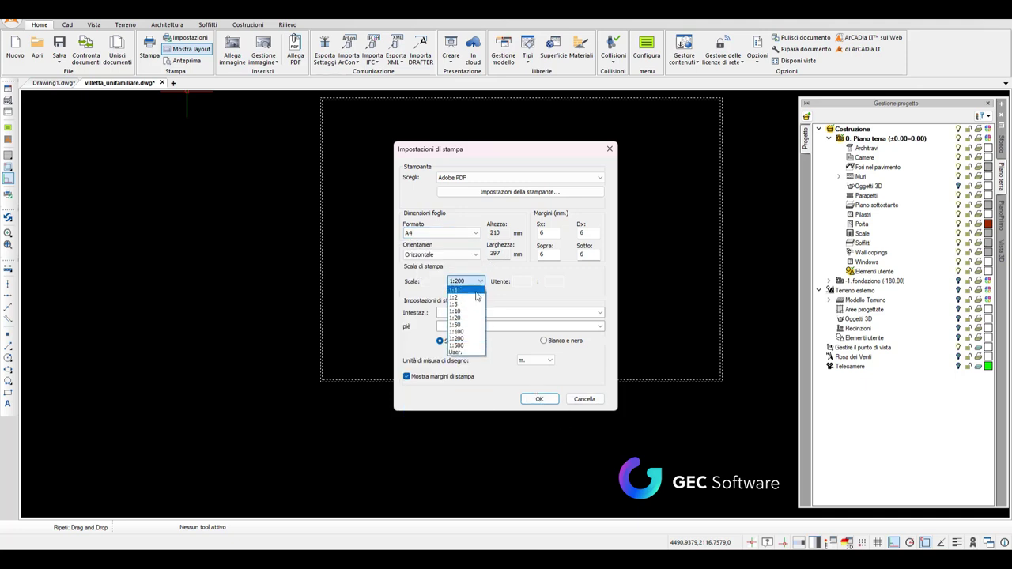
pyautogui.click(466, 331)
pyautogui.click(540, 400)
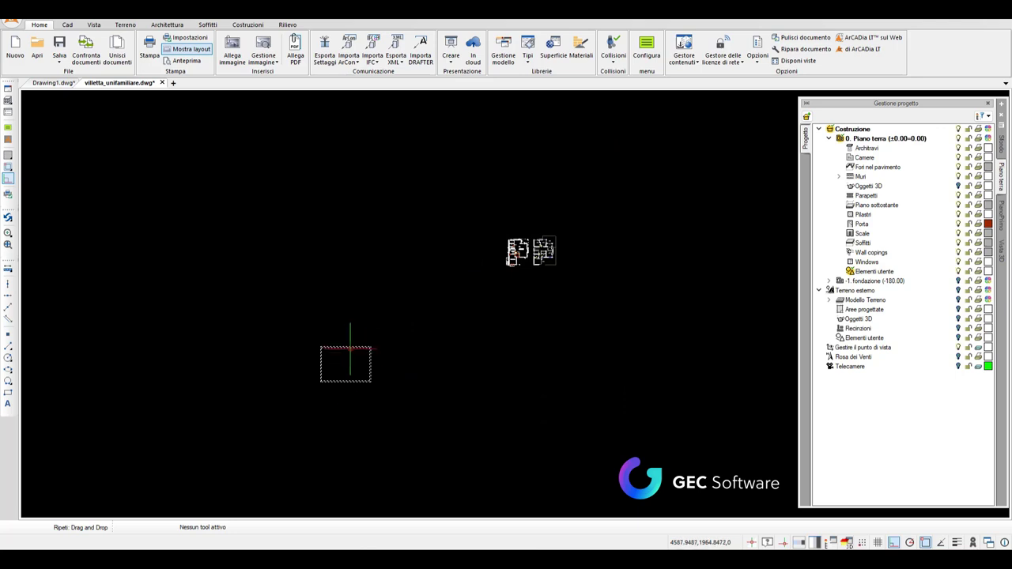
# Drag the smaller A4 frame over both ground-floor plans.
pyautogui.moveTo(351, 346); pyautogui.dragTo(537, 235)
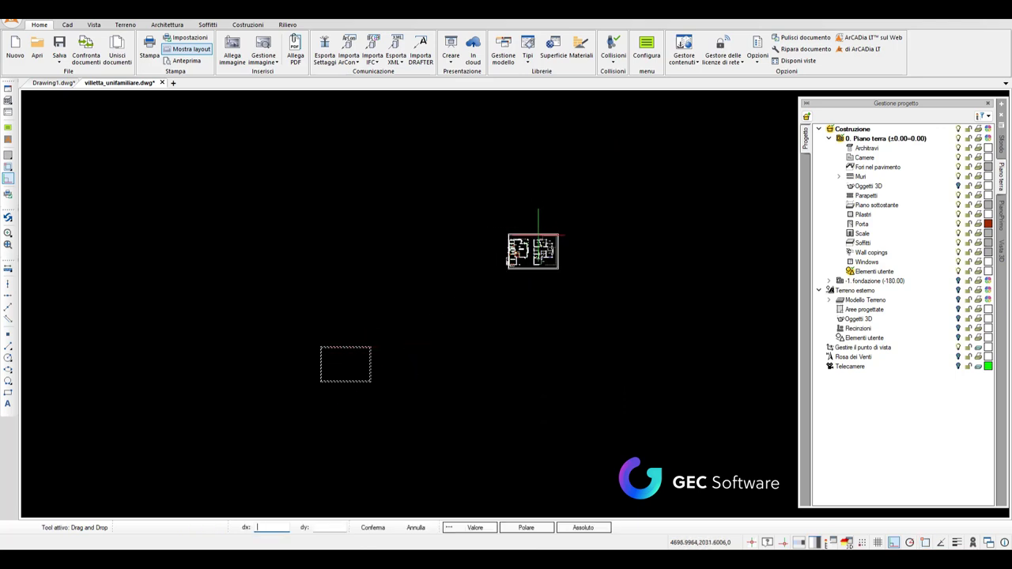
pyautogui.click(537, 235)
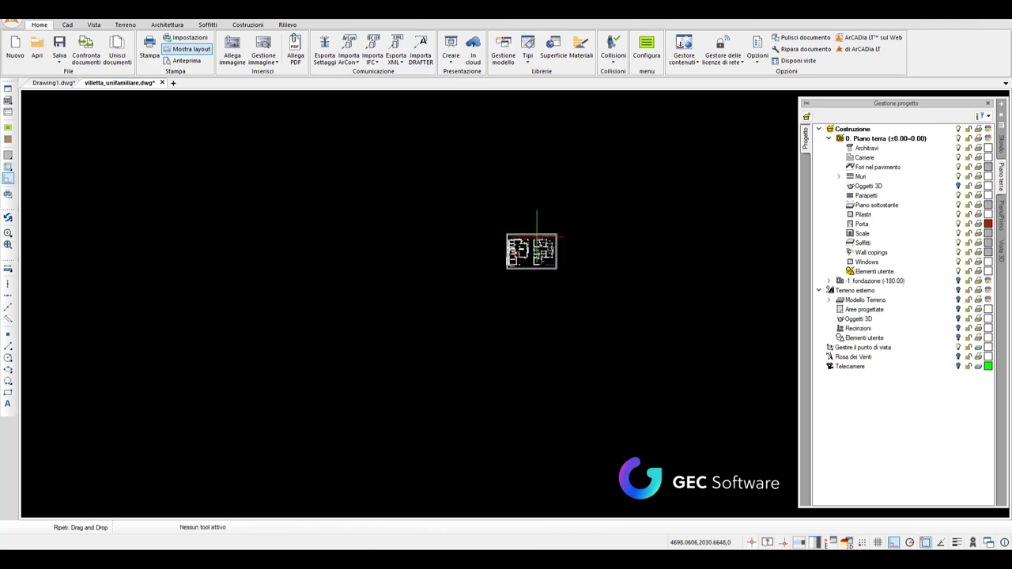
pyautogui.scroll(5, 537, 235)
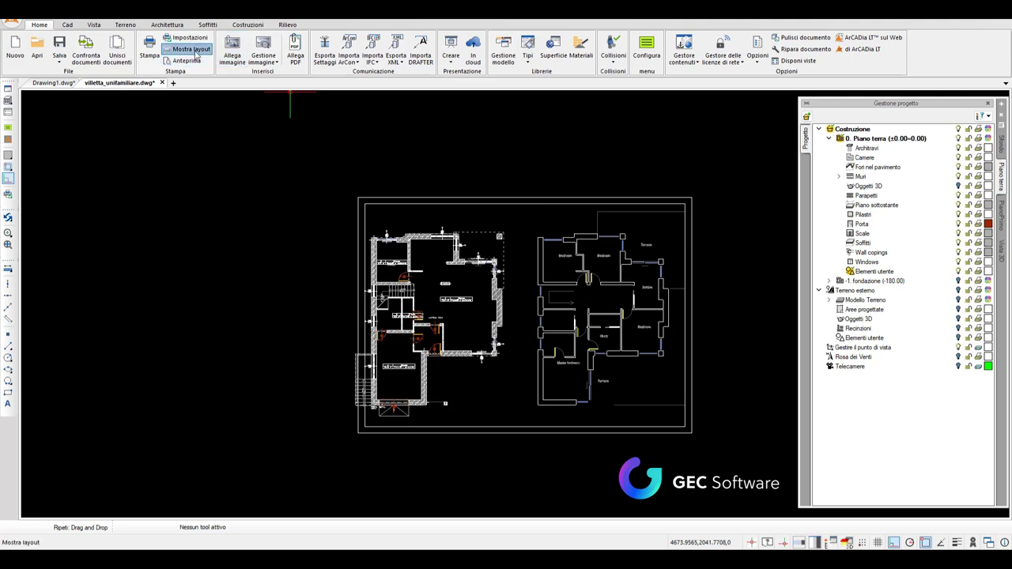
# Keep Adobe PDF, choose Dimensione personalizzata as format and set the scale to 1:200.
pyautogui.click(188, 37)
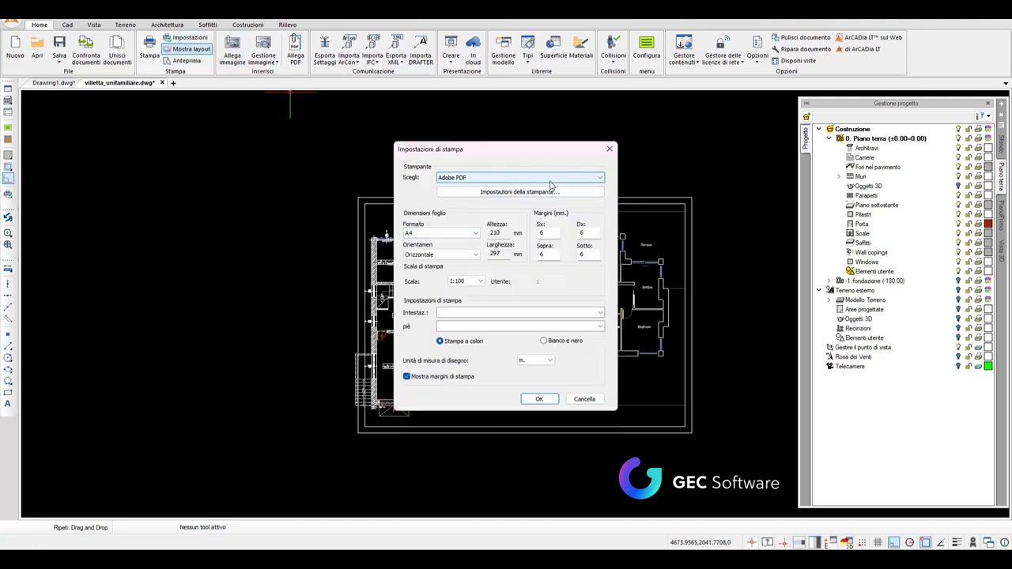
pyautogui.click(521, 177)
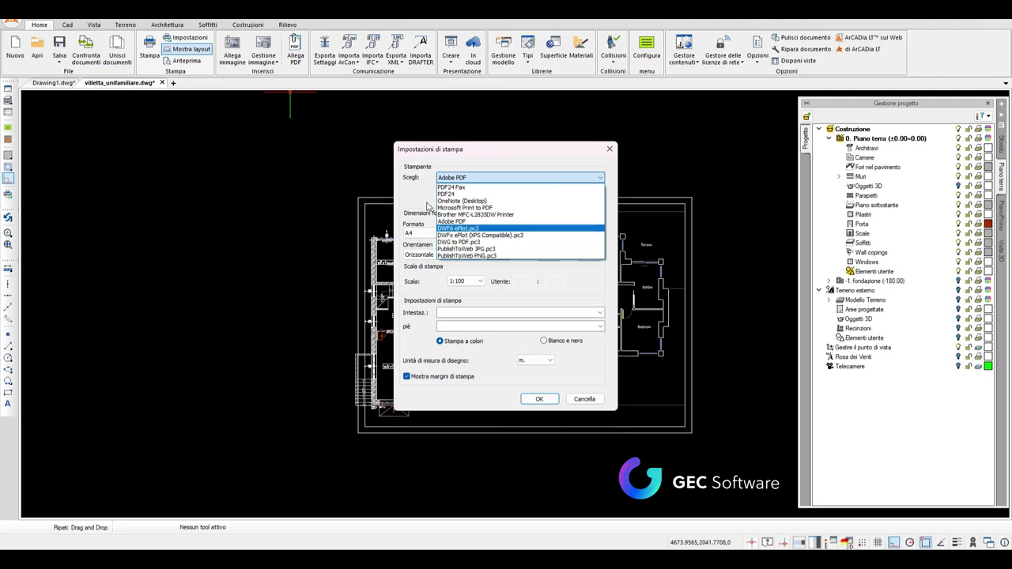
pyautogui.click(455, 221)
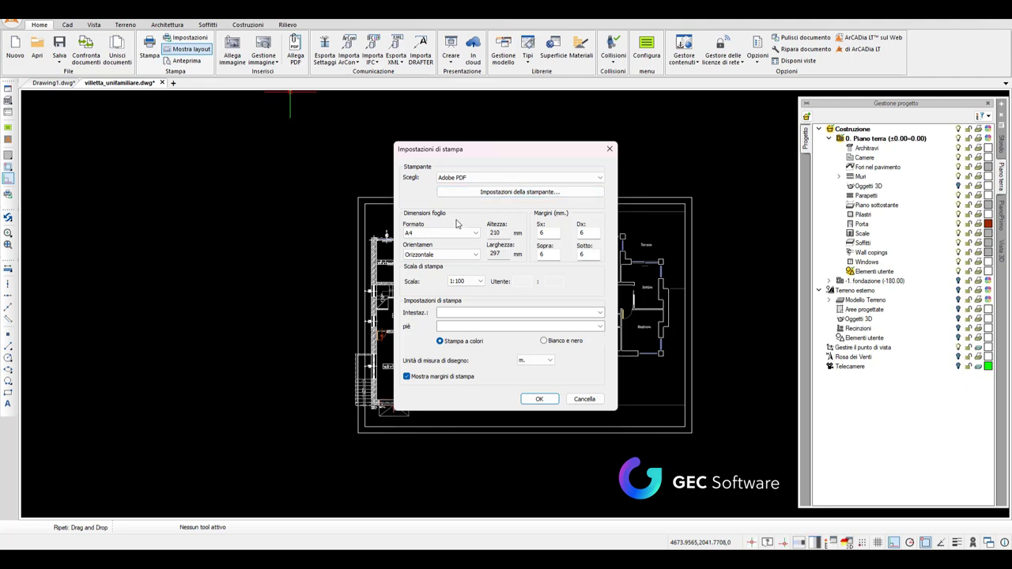
pyautogui.click(599, 178)
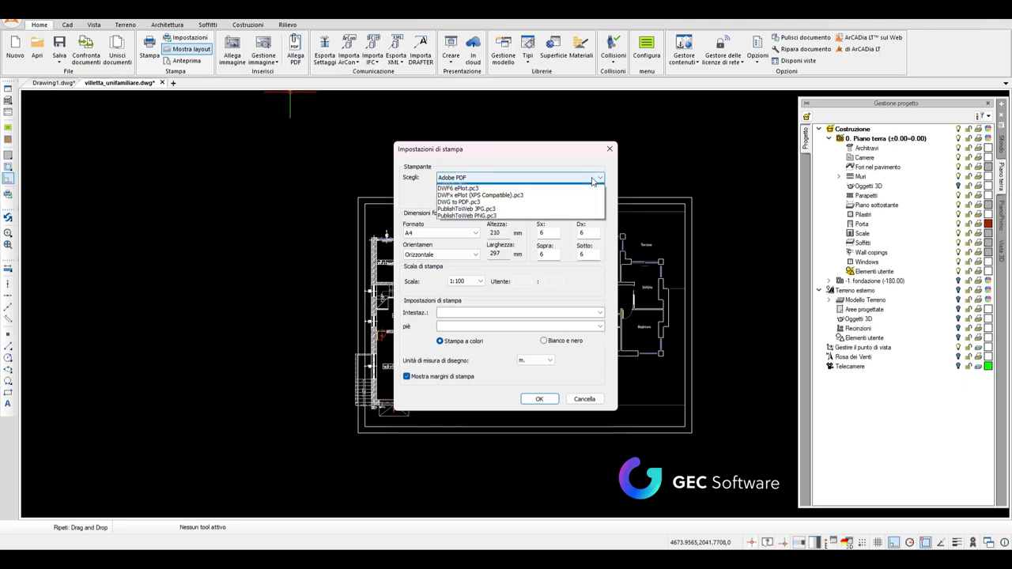
pyautogui.click(427, 197)
pyautogui.click(459, 233)
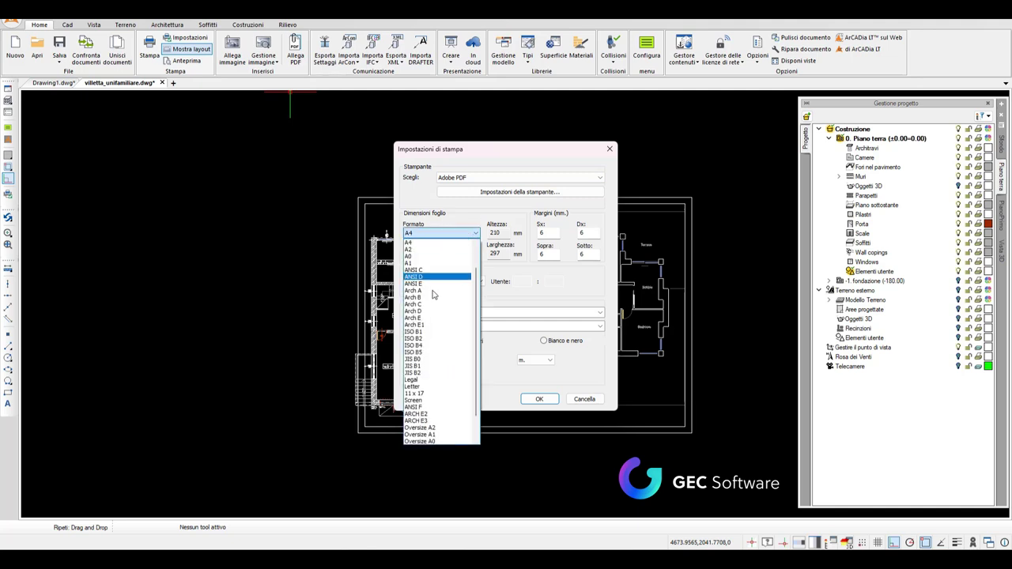
pyautogui.click(445, 441)
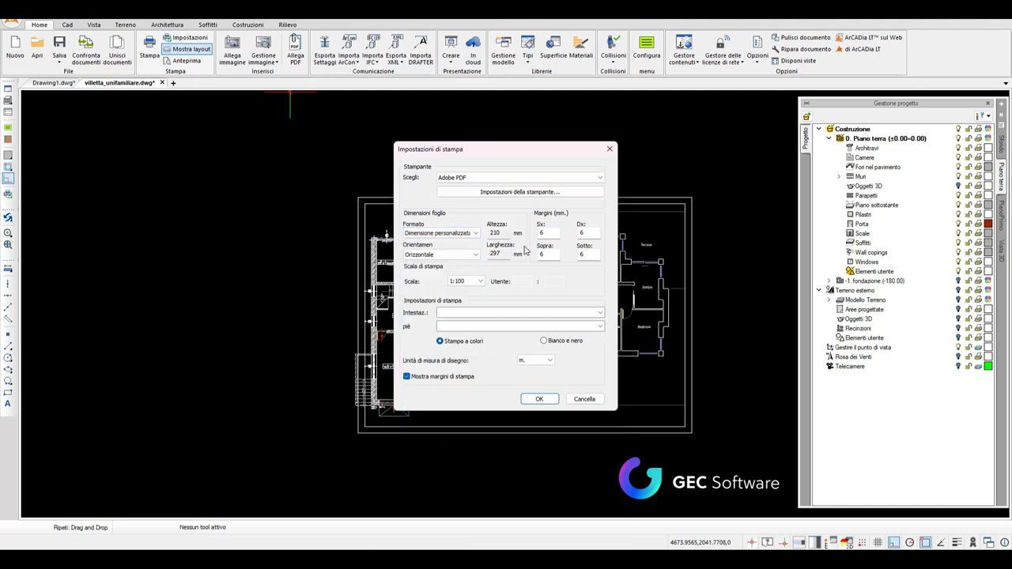
pyautogui.click(476, 233)
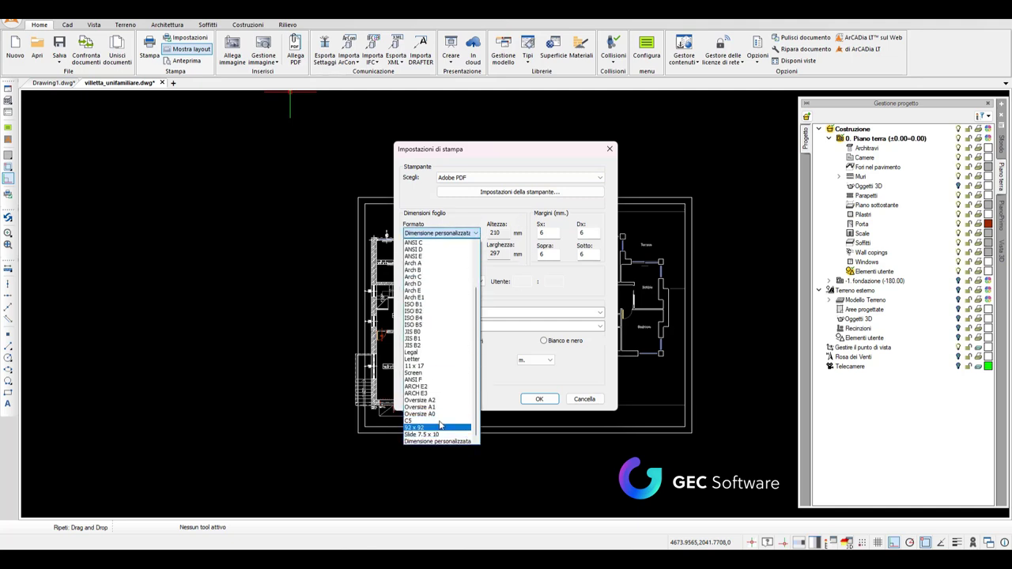
pyautogui.click(492, 287)
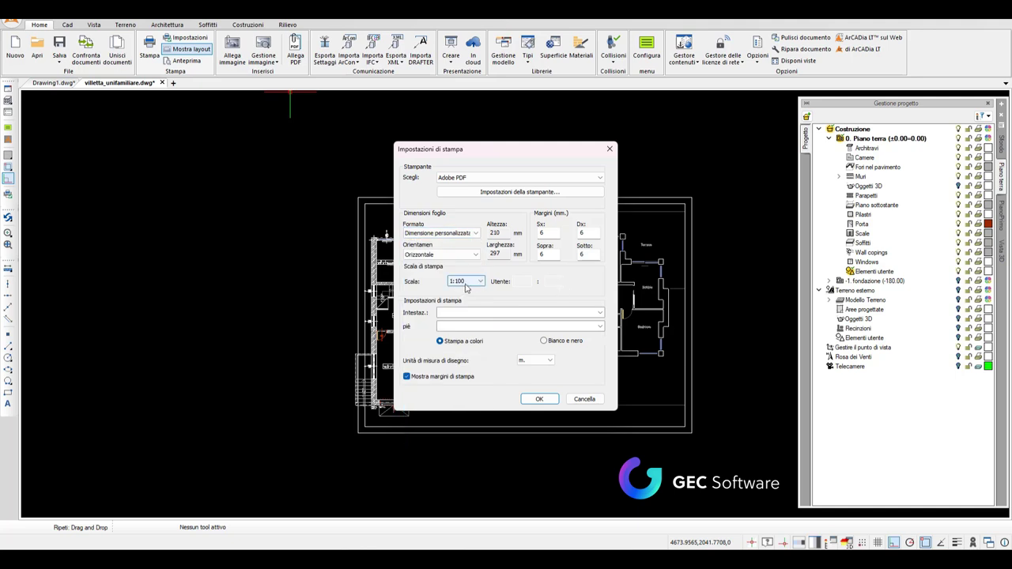
pyautogui.click(481, 282)
pyautogui.click(465, 322)
# Confirm the custom-size settings and re-centre the print frame on the plans.
pyautogui.click(540, 399)
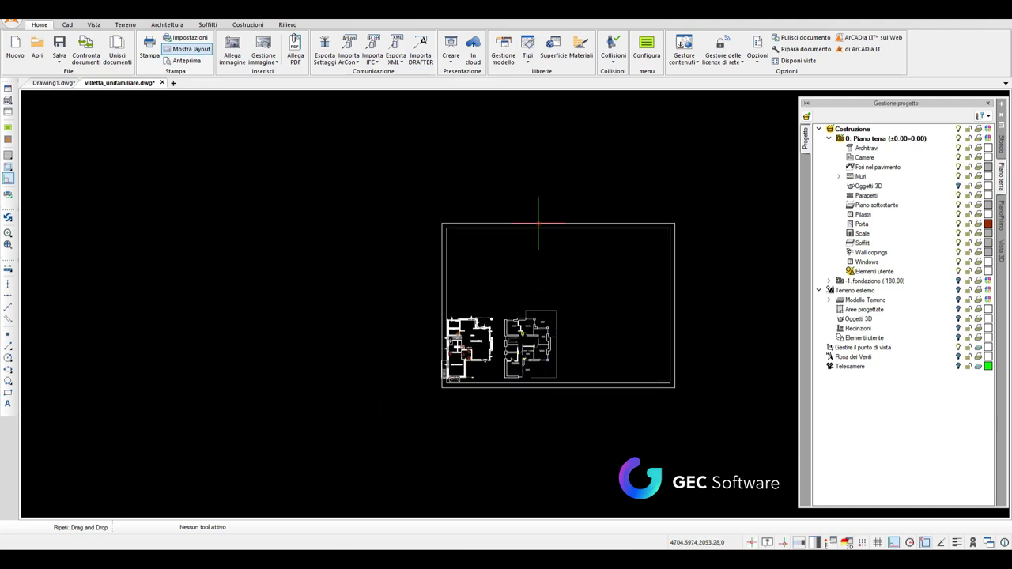
pyautogui.click(541, 223)
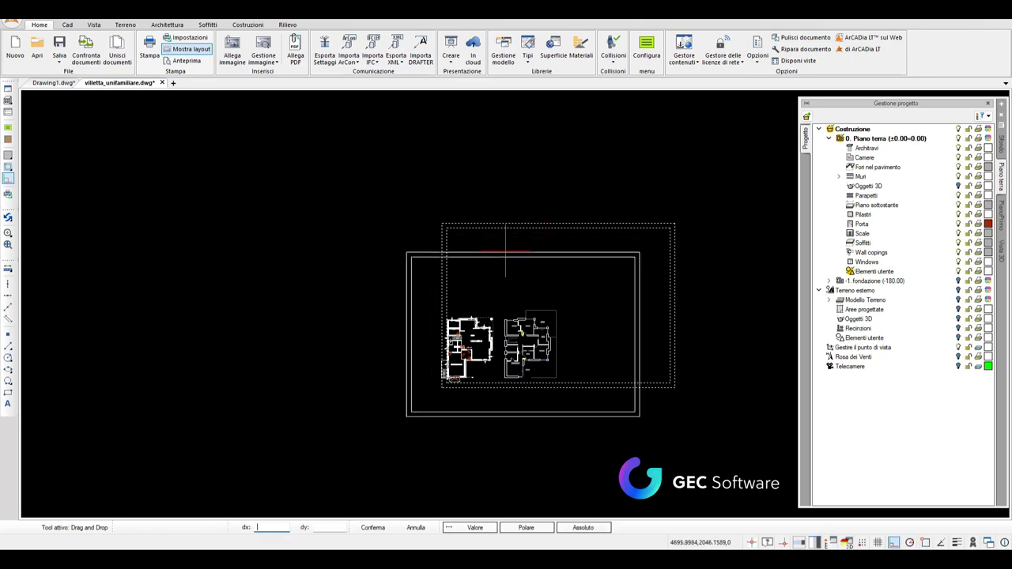
pyautogui.click(487, 270)
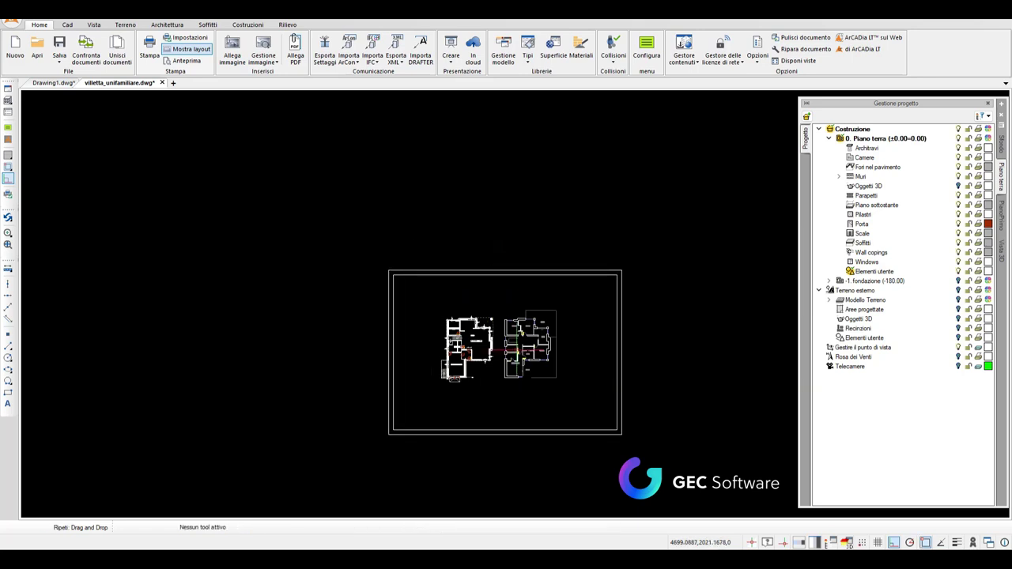
pyautogui.scroll(3, 506, 357)
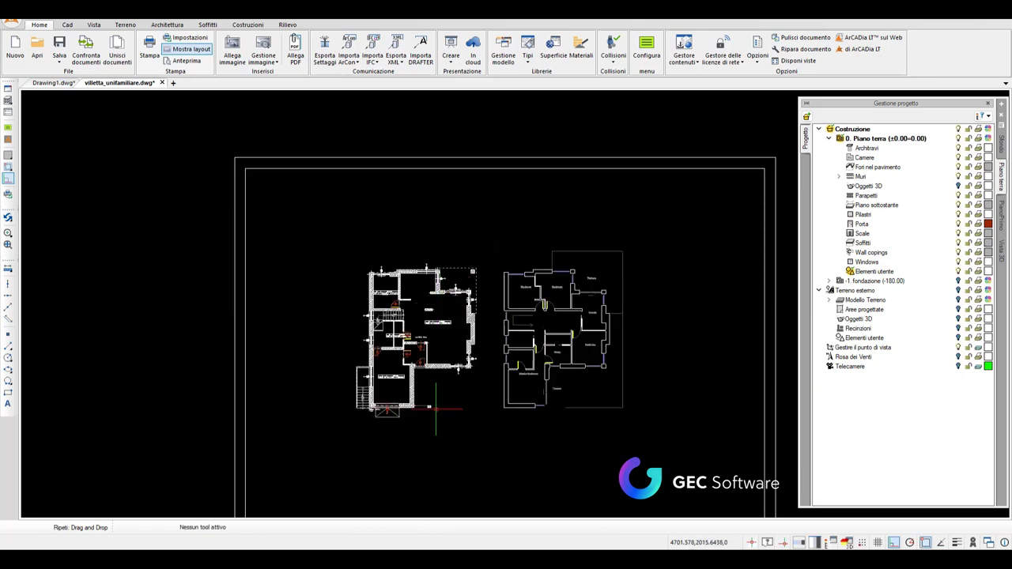
pyautogui.scroll(3, 454, 413)
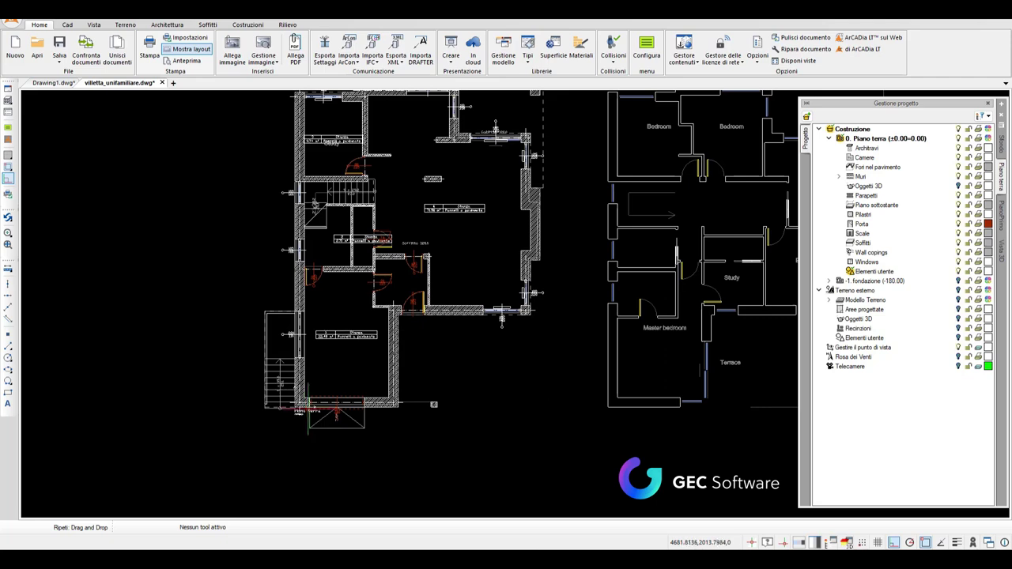
# Move the Piano terra plan down and to the left by its corner grip.
pyautogui.click(299, 408)
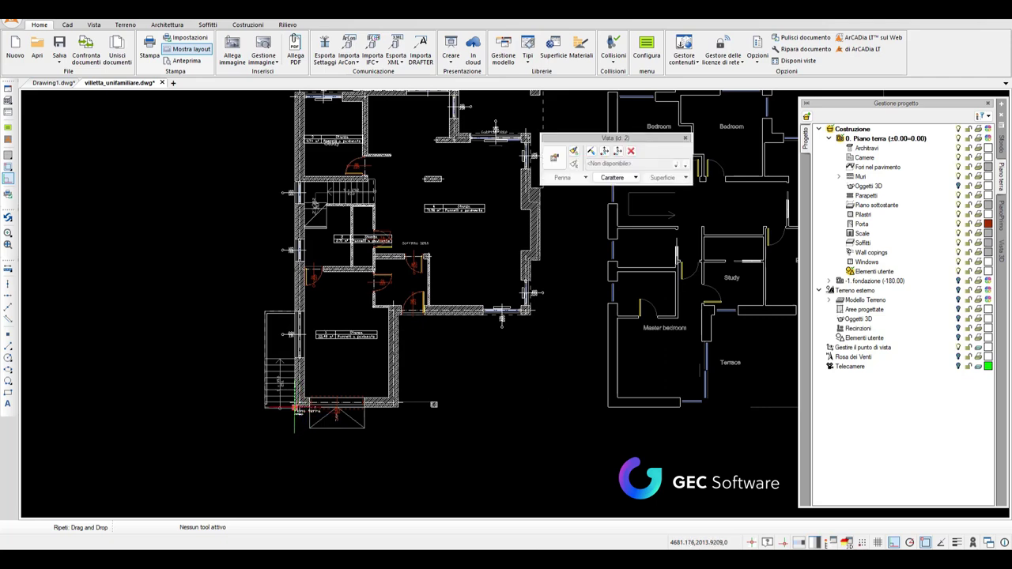
pyautogui.scroll(3, 285, 445)
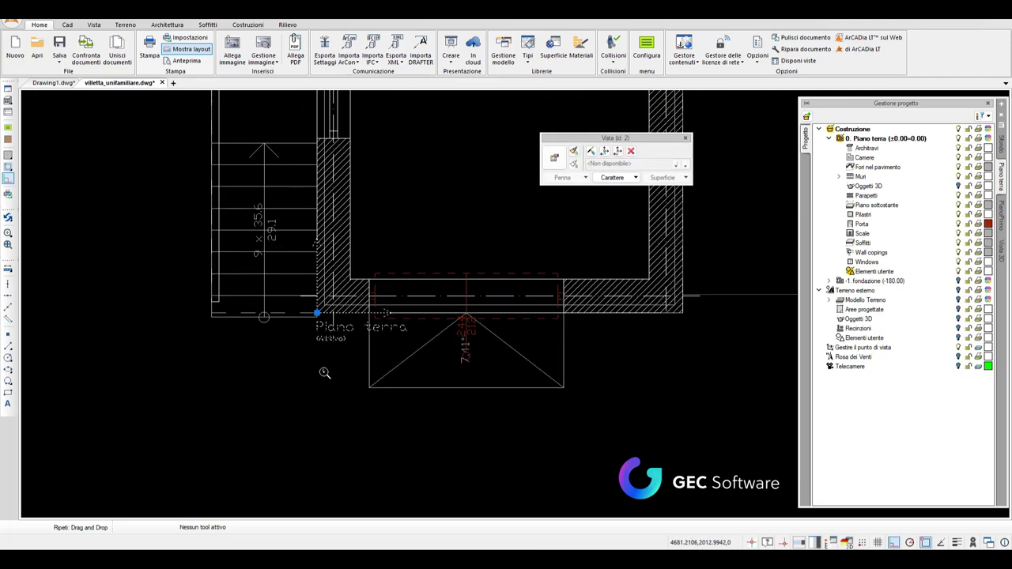
pyautogui.click(317, 313)
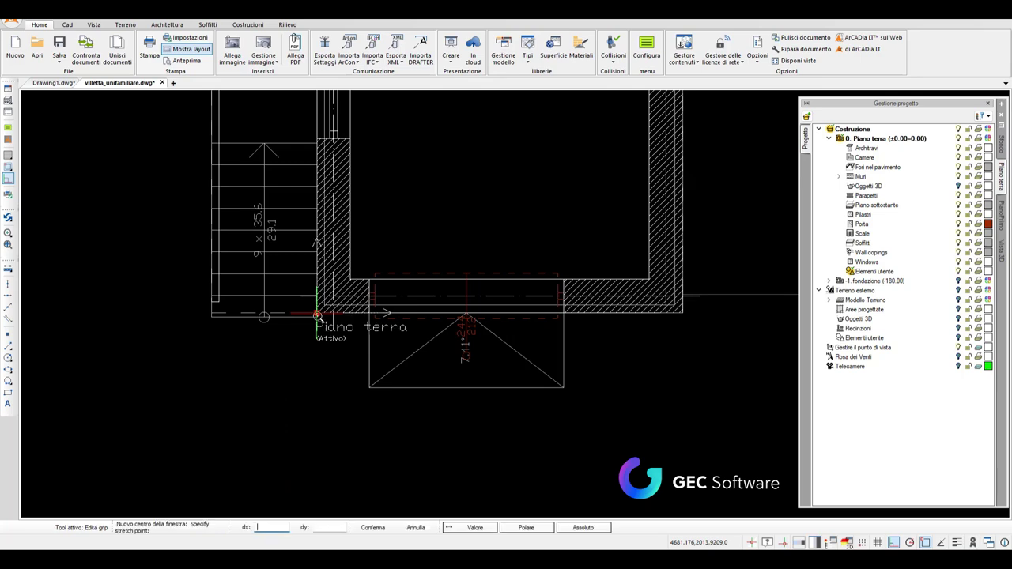
pyautogui.scroll(-3, 318, 318)
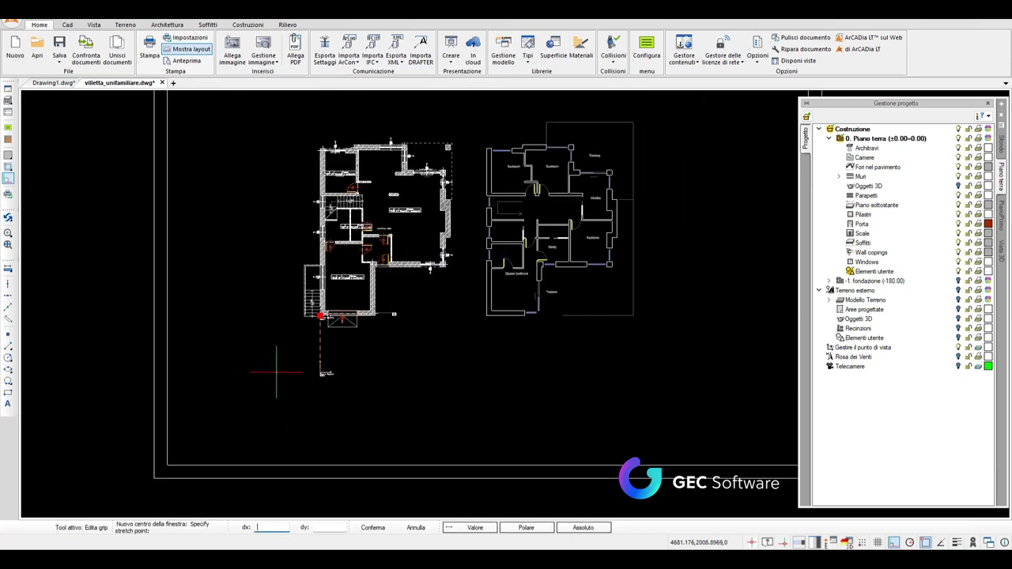
pyautogui.click(256, 386)
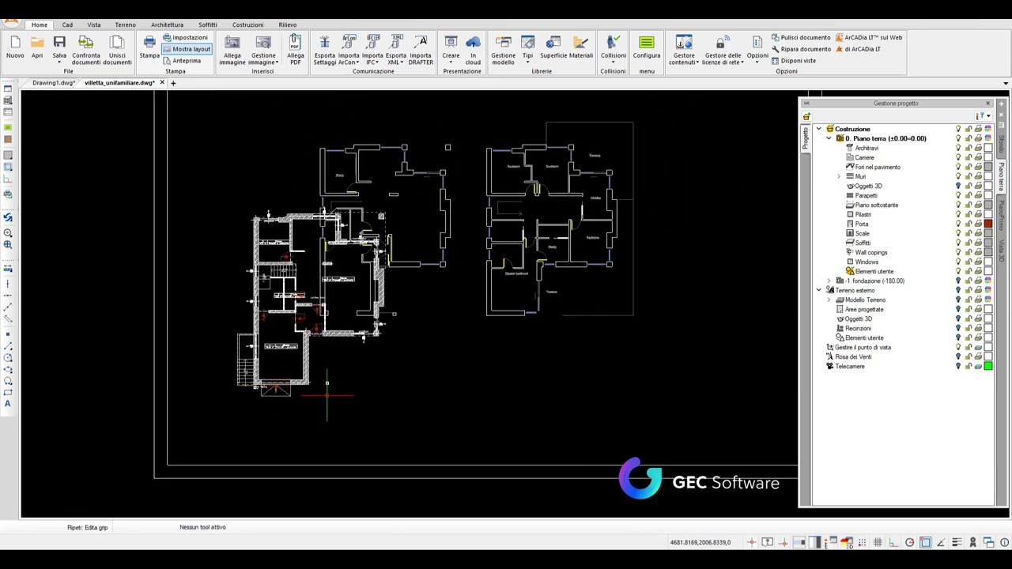
pyautogui.scroll(5, 333, 380)
pyautogui.scroll(-2, 426, 349)
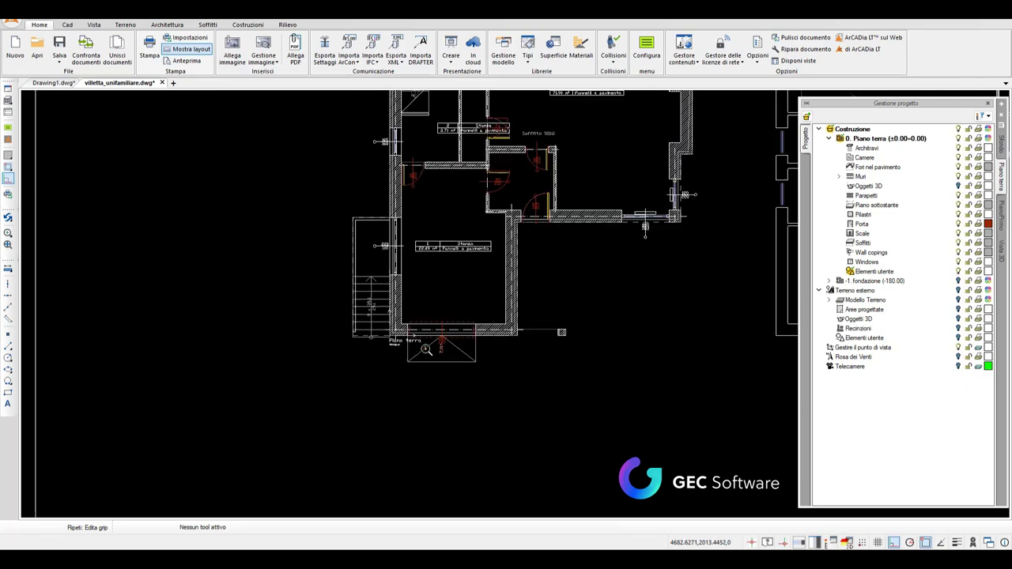
pyautogui.scroll(-2, 426, 348)
pyautogui.scroll(-3, 459, 312)
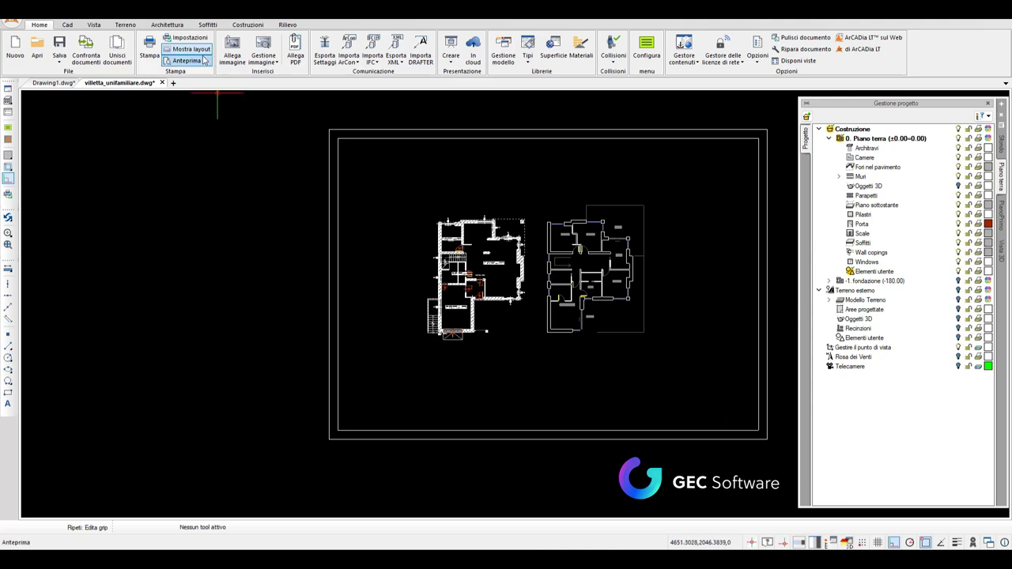
# Browse the Architettura, Vista and Home ribbon tabs to reach the CAD drawing tools.
pyautogui.click(167, 25)
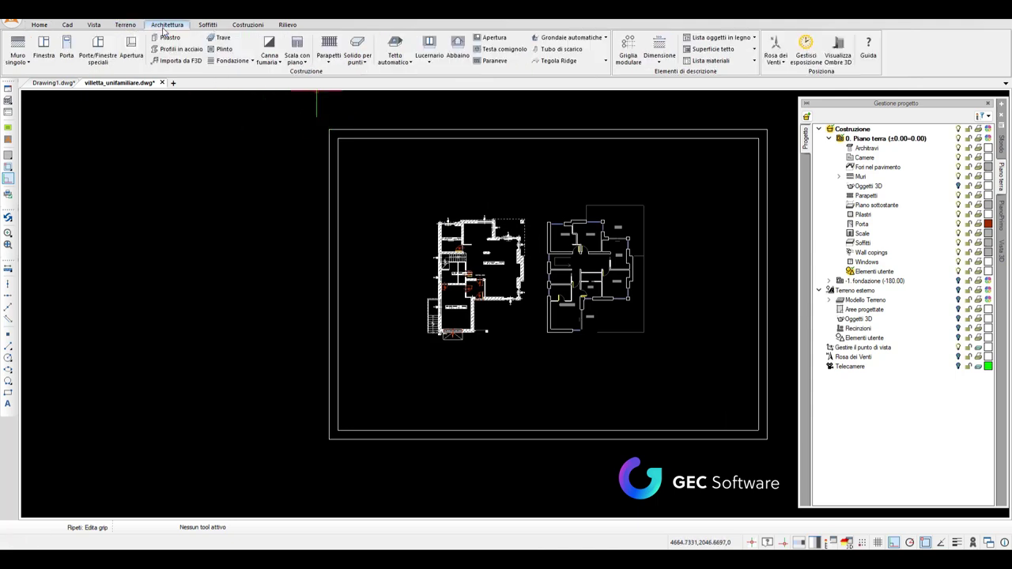
pyautogui.click(93, 24)
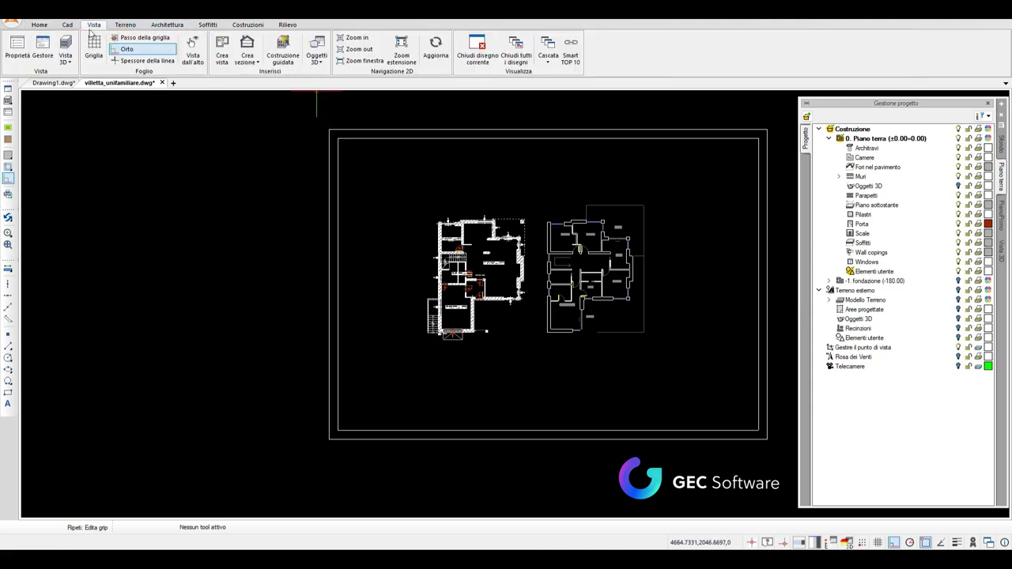
pyautogui.click(38, 24)
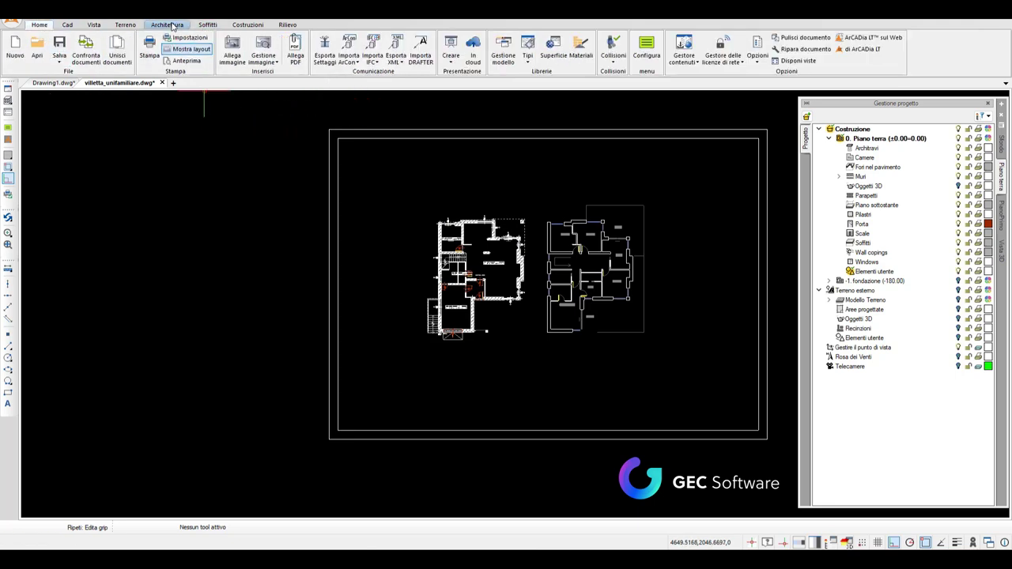
pyautogui.click(178, 26)
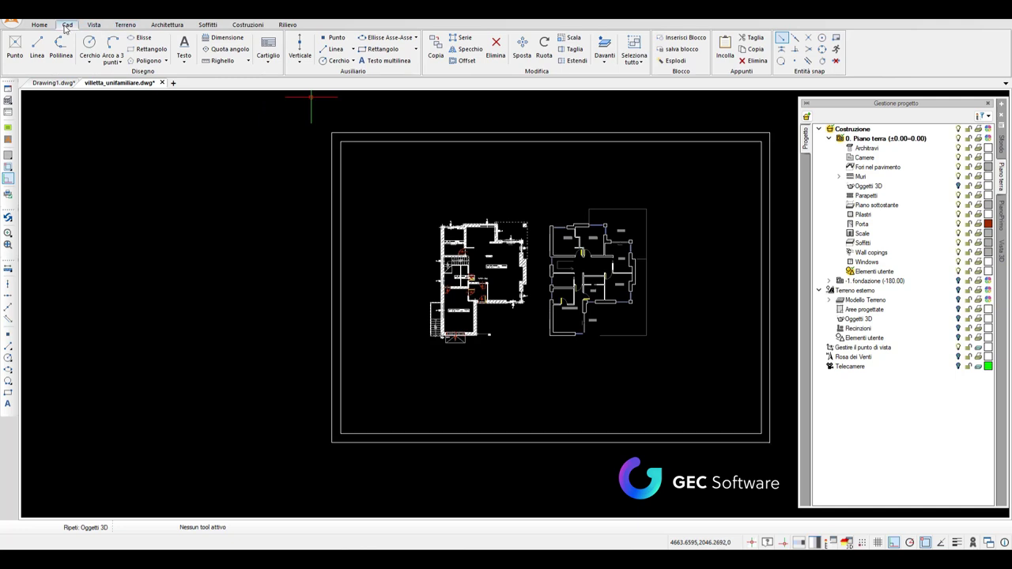
# Insert a ready-made Cartiglio title block at the sheet's lower-right corner.
pyautogui.click(268, 58)
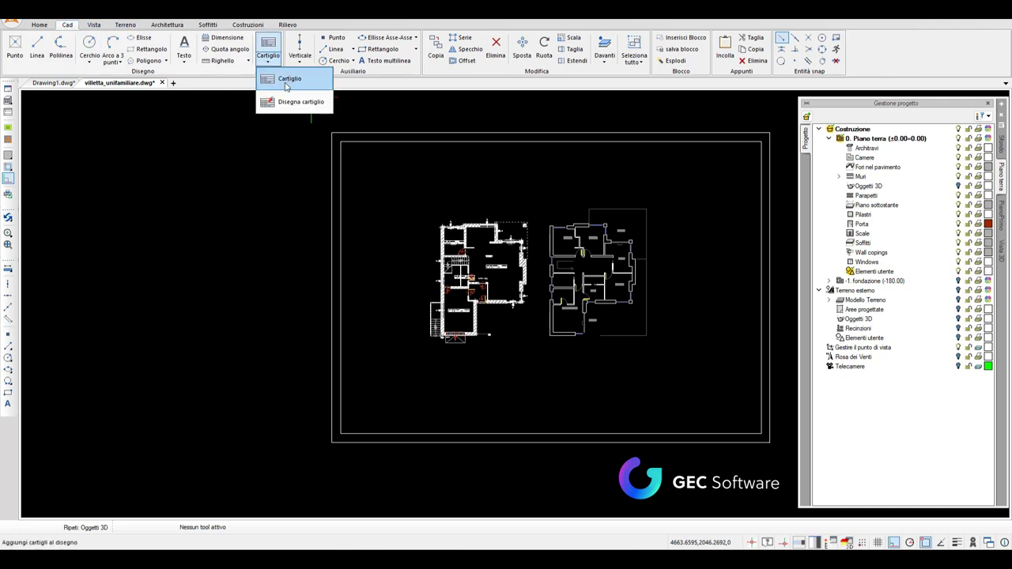
pyautogui.click(287, 87)
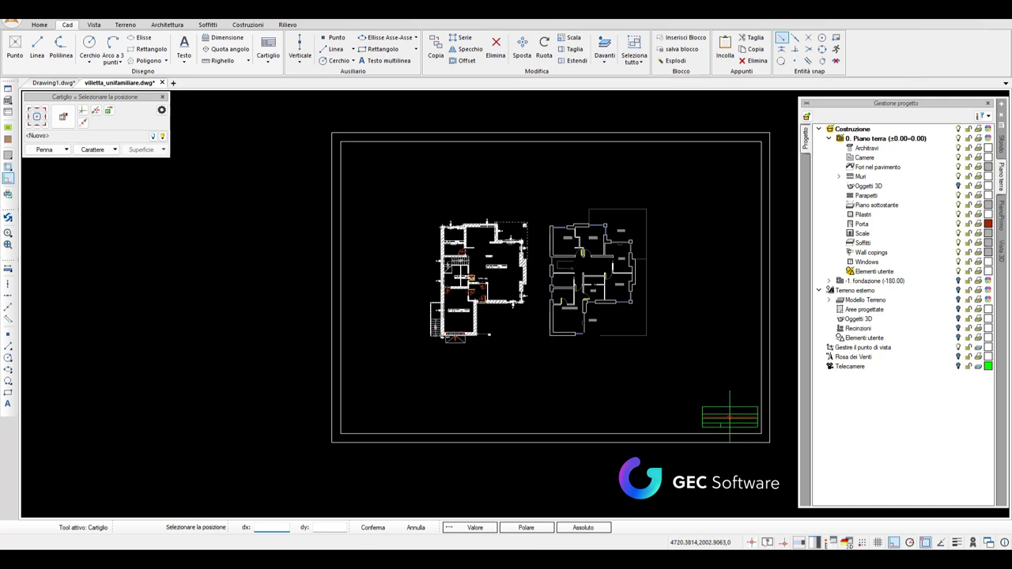
pyautogui.click(730, 417)
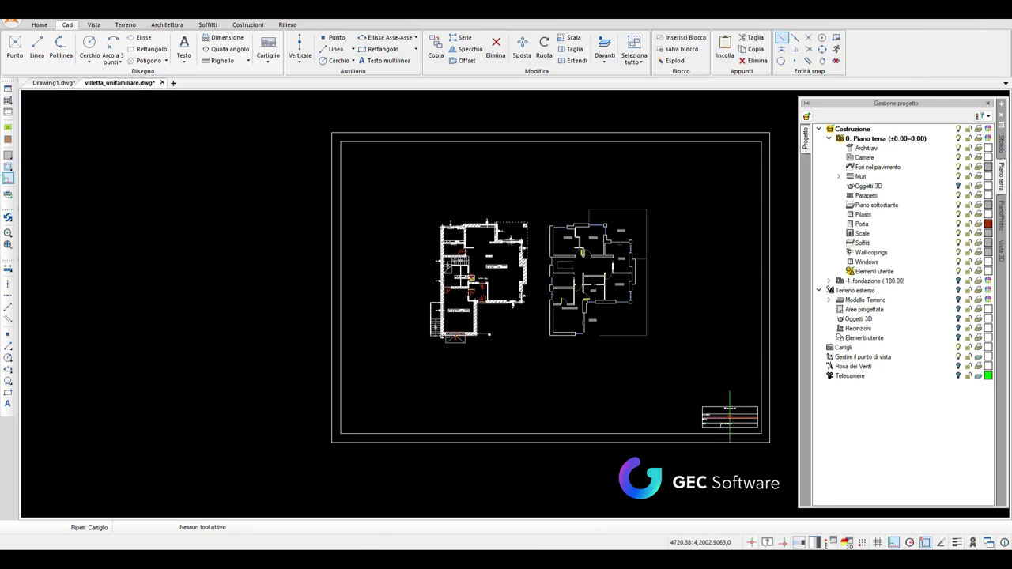
# Open the Disegna cartiglio custom title-block settings and cancel without changes.
pyautogui.click(267, 57)
pyautogui.click(301, 102)
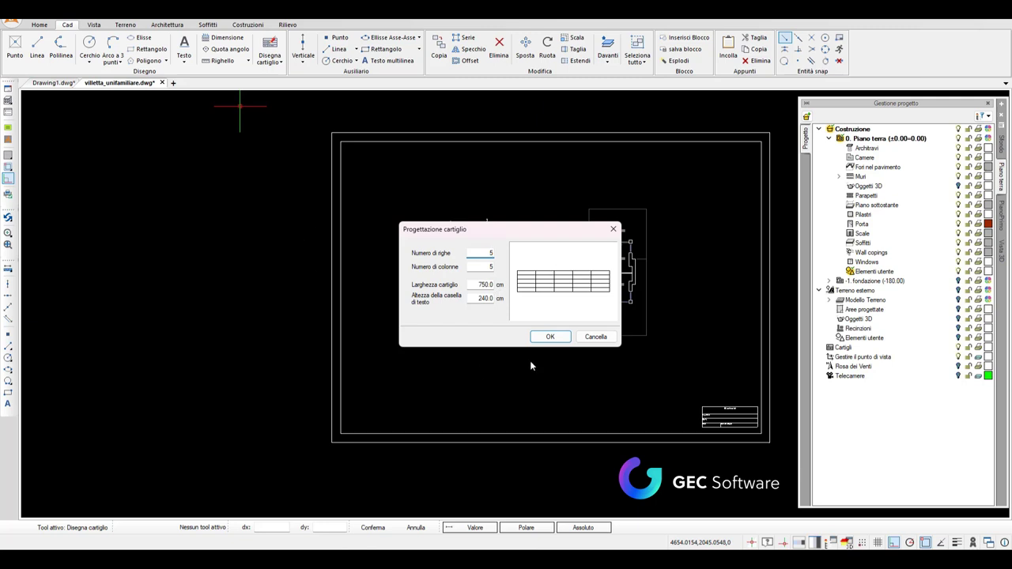
pyautogui.click(612, 340)
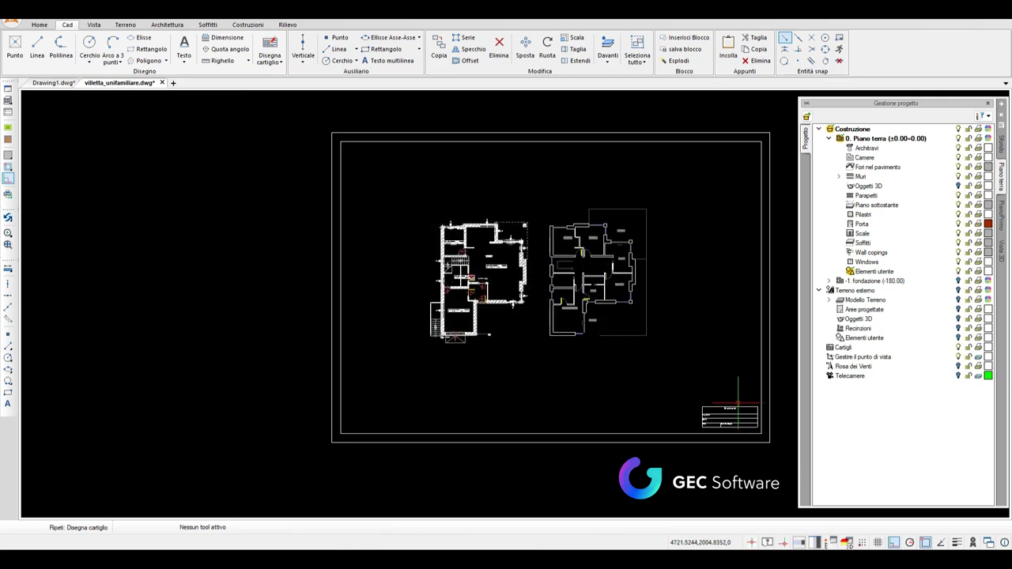
pyautogui.click(93, 25)
pyautogui.click(317, 54)
pyautogui.click(336, 78)
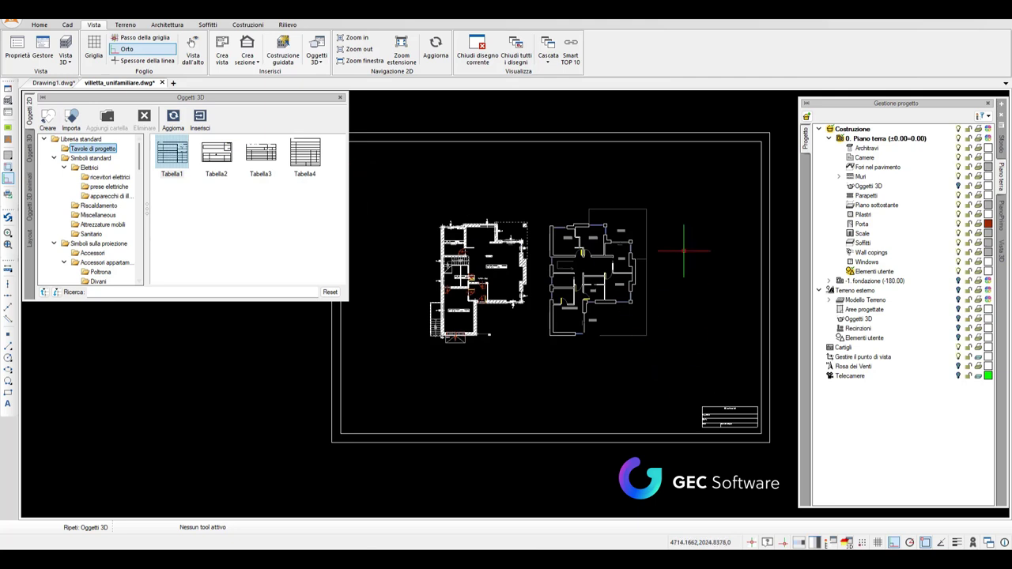
pyautogui.click(340, 97)
pyautogui.click(39, 25)
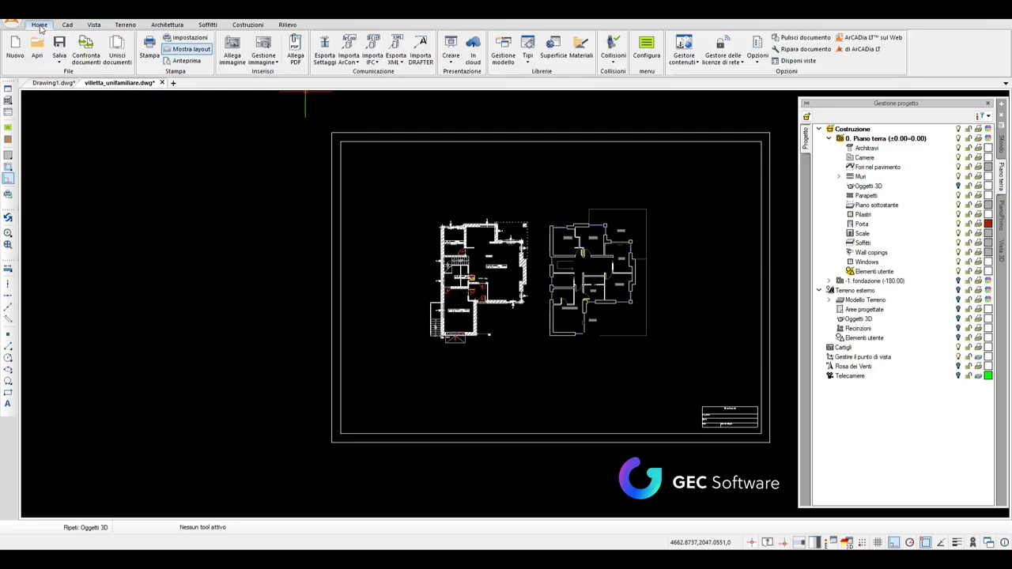
pyautogui.click(187, 64)
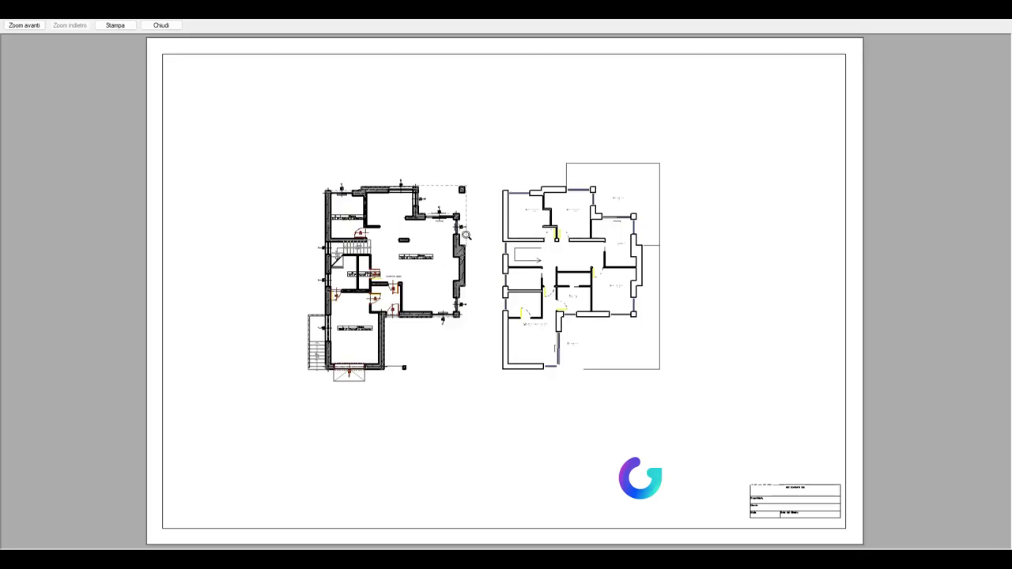
pyautogui.click(394, 227)
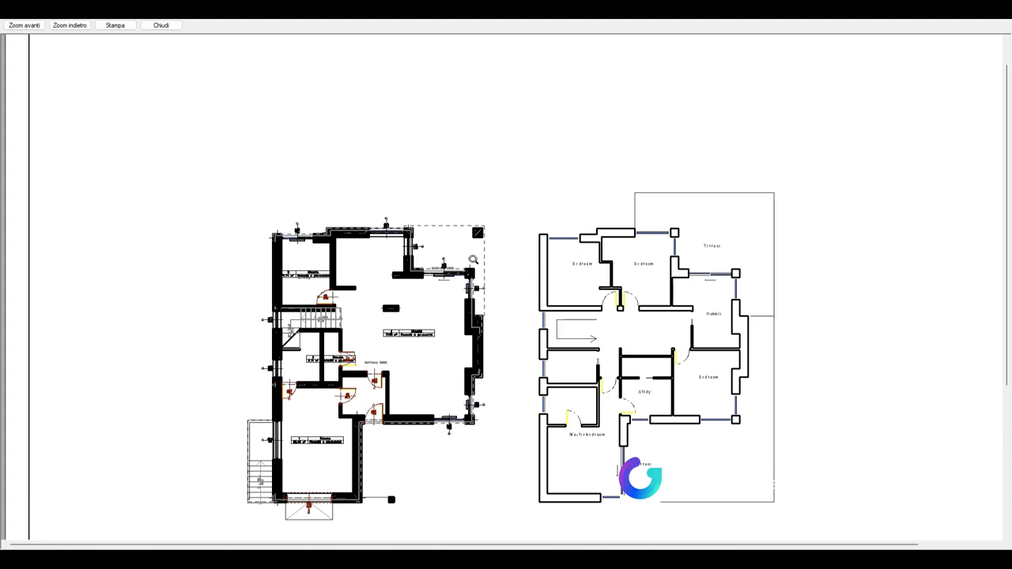
pyautogui.click(622, 296)
pyautogui.click(295, 310)
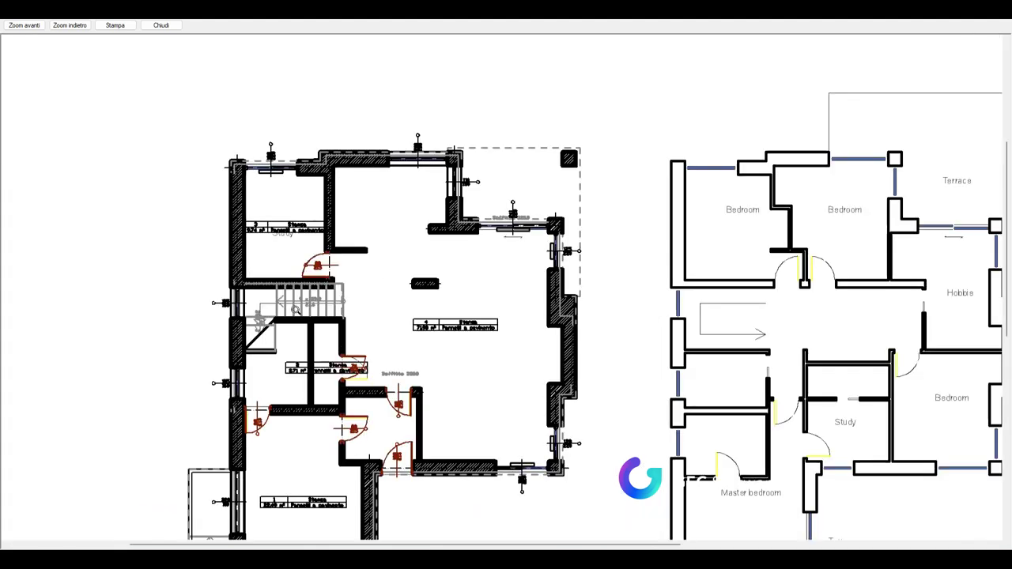
pyautogui.scroll(-3, 270, 152)
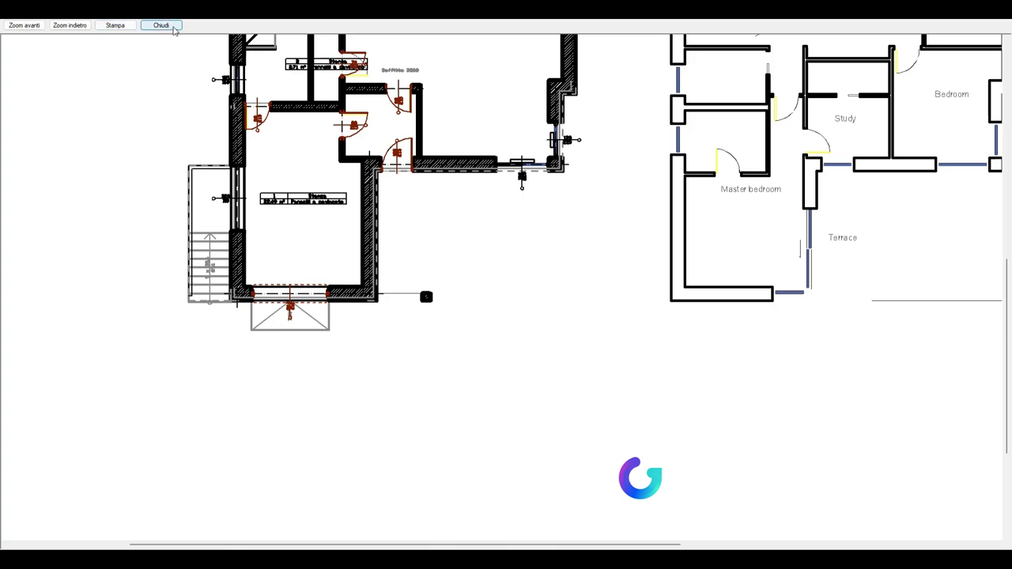
pyautogui.click(377, 317)
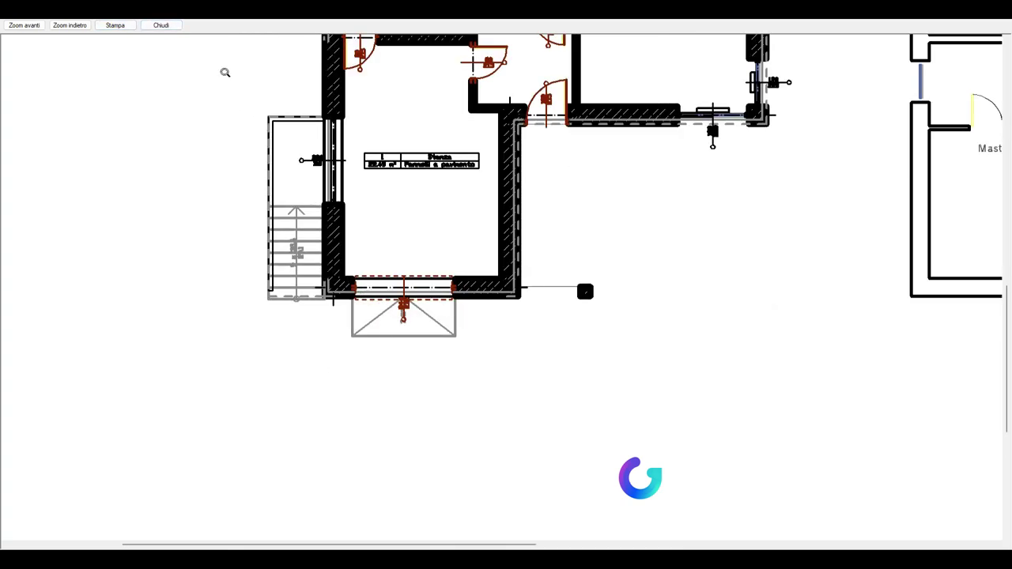
pyautogui.click(171, 25)
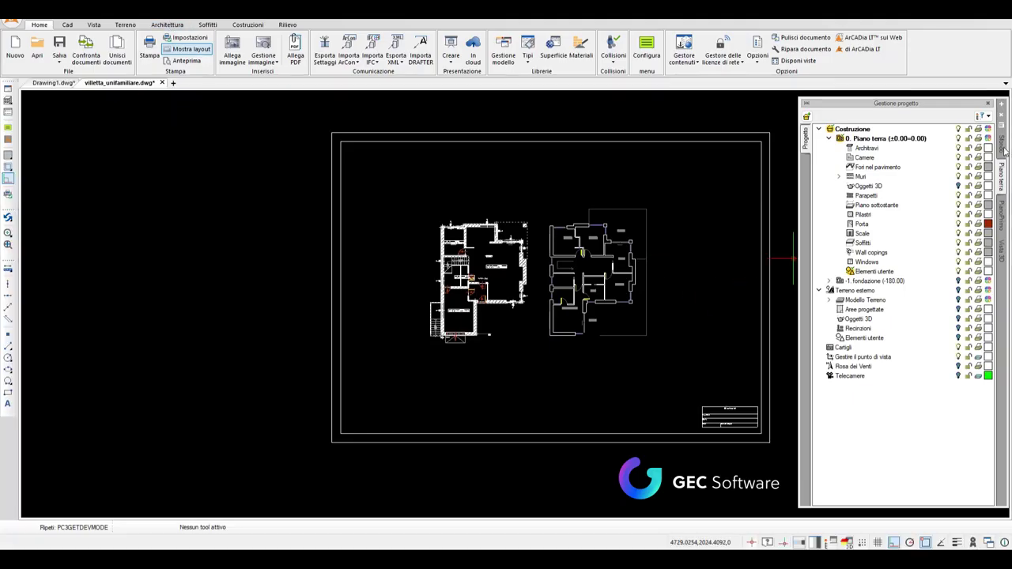
pyautogui.click(867, 150)
pyautogui.click(868, 177)
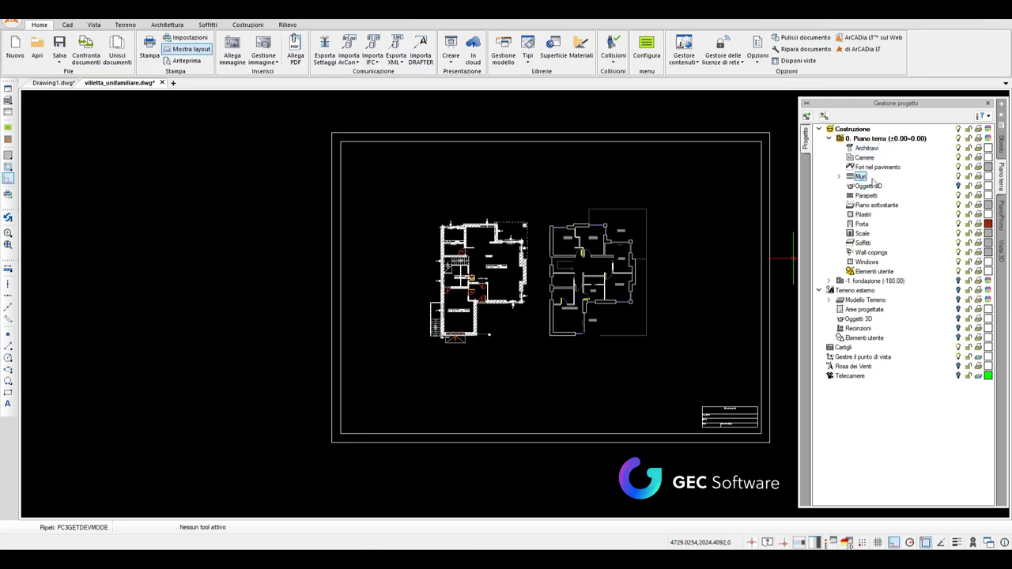
pyautogui.rightClick(979, 179)
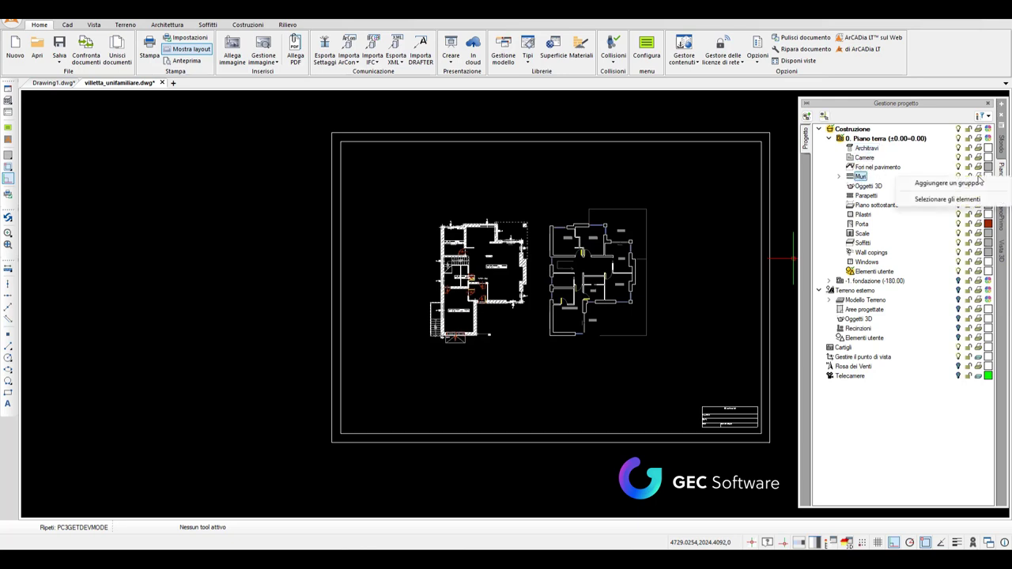
pyautogui.click(986, 180)
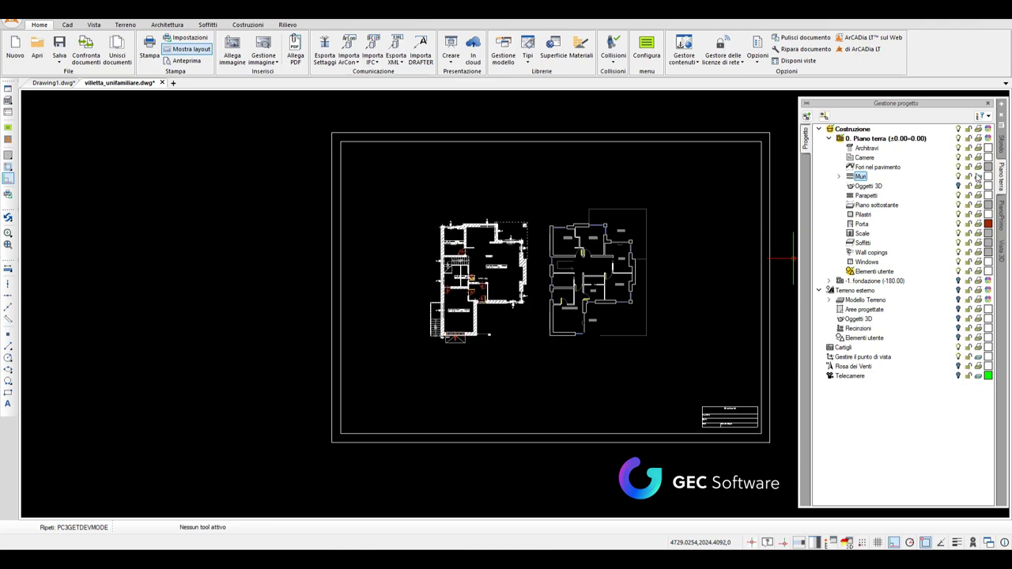
pyautogui.click(987, 180)
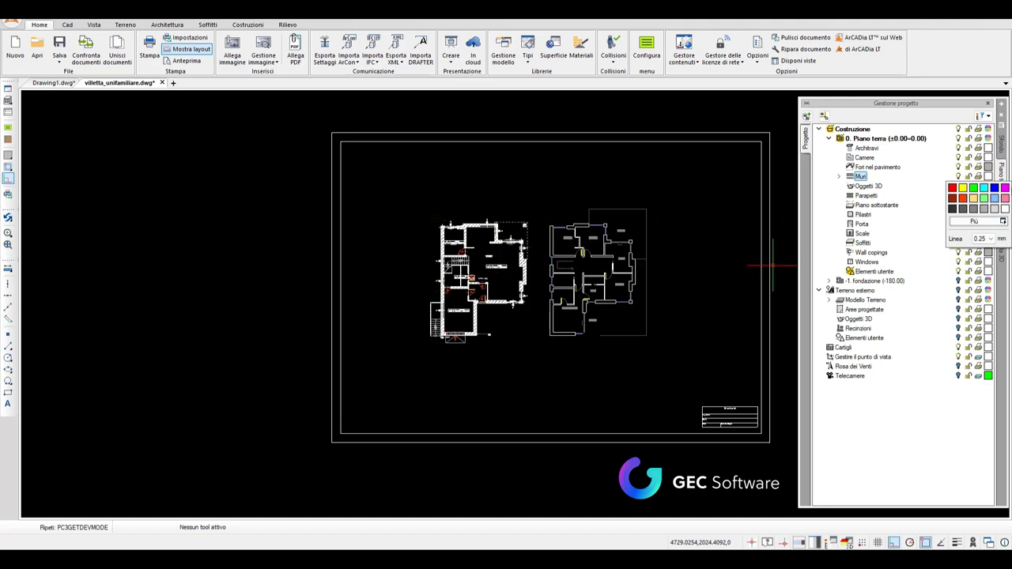
pyautogui.click(938, 212)
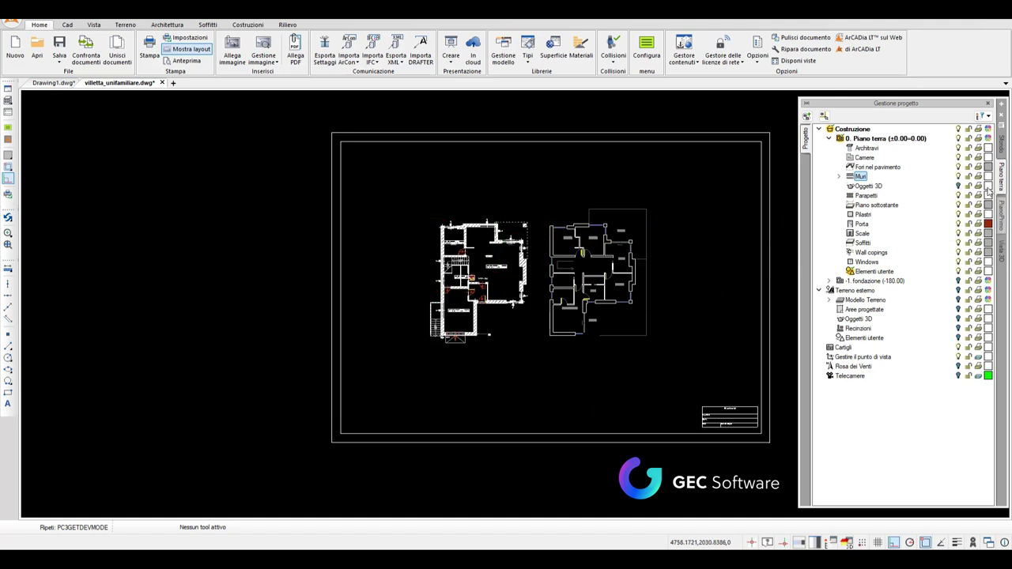